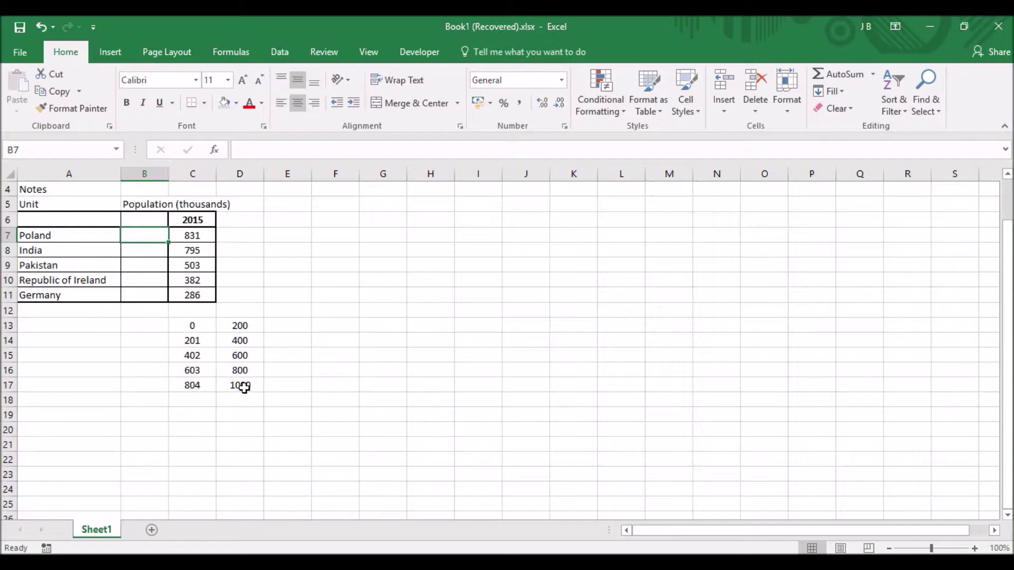
Number the five population bands 1 to 5 down E13:E17 beside their ranges.
{"action": "left_click", "coordinate": [294, 330]}
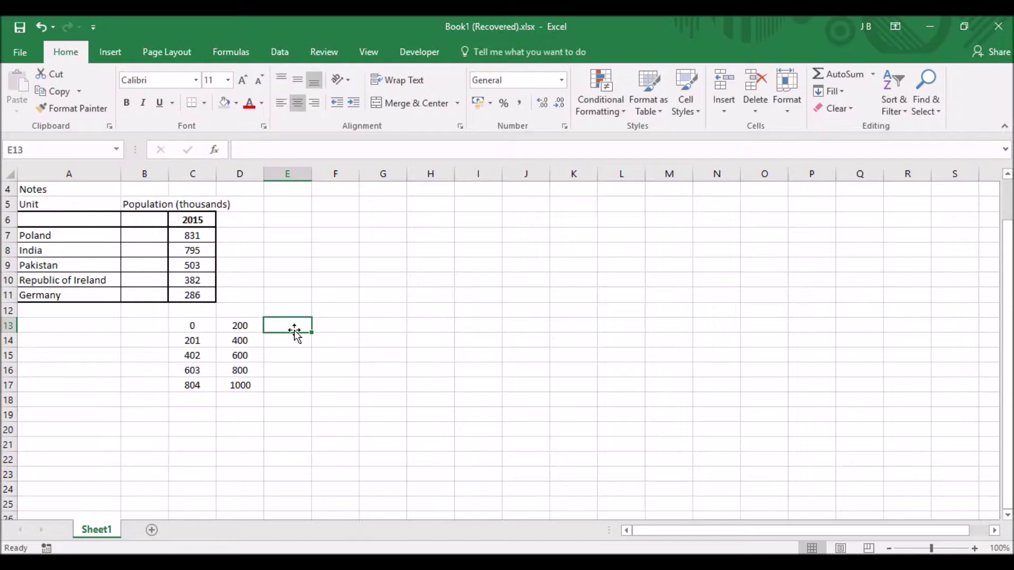
{"action": "type", "text": "1 2 3 4 5"}
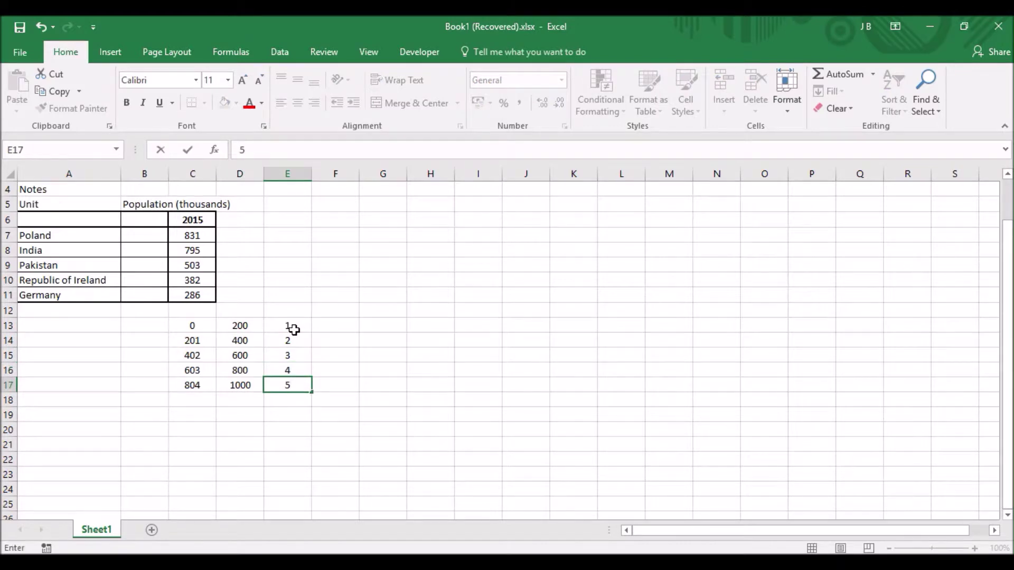
{"action": "key", "text": "Return"}
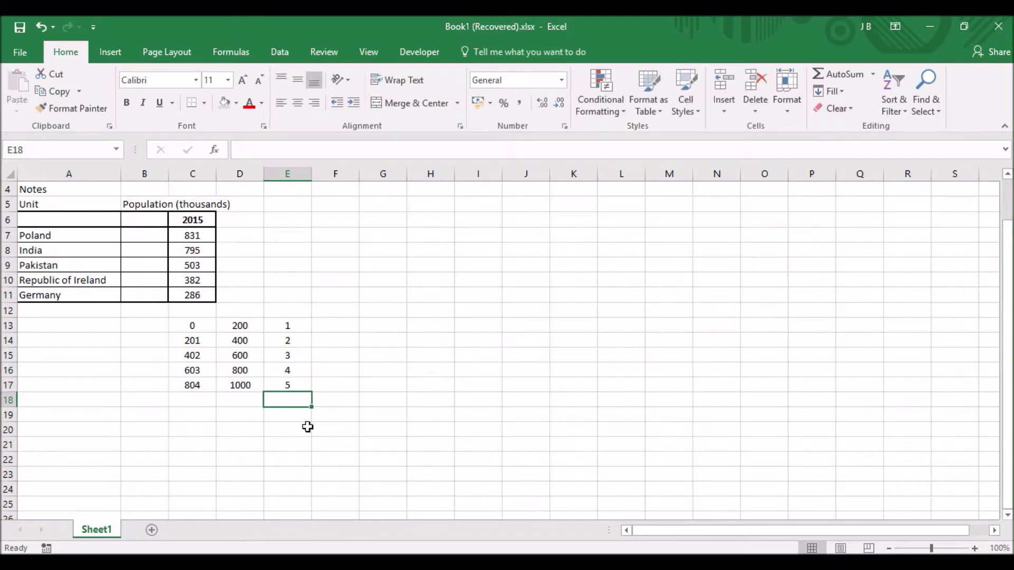
Begin a formula in cell B7 for Poland's band number.
{"action": "left_click", "coordinate": [158, 238]}
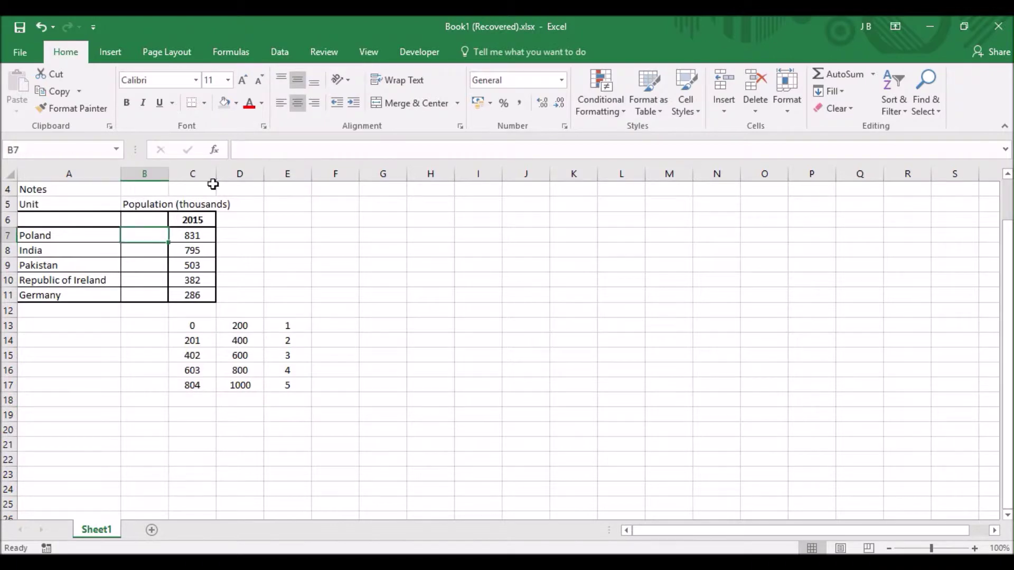
{"action": "left_click", "coordinate": [244, 150]}
{"action": "type", "text": "="}
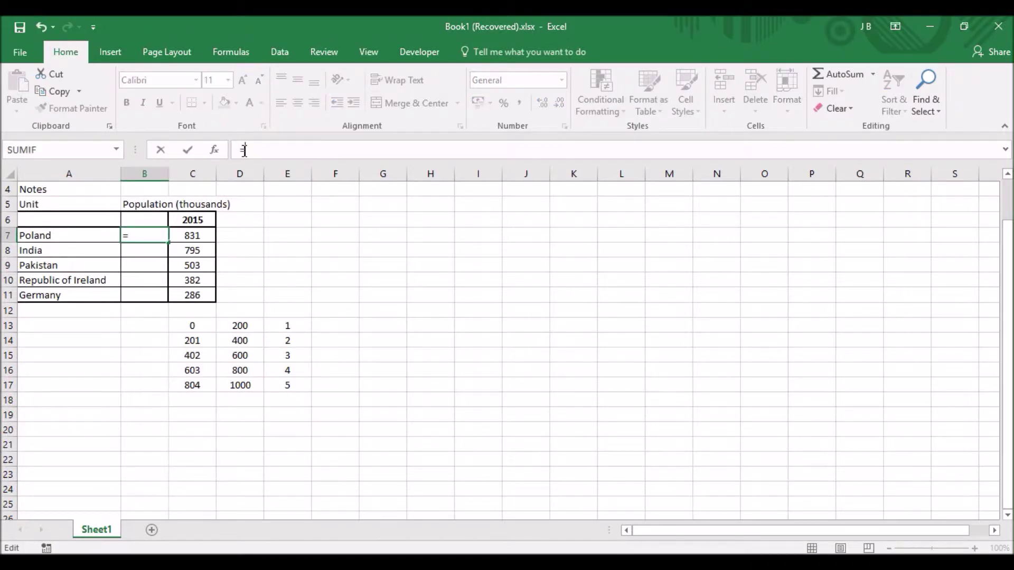
Enter =VLOOKUP(C7,$C$13:$E$17,3) in B7 to find Poland's band.
{"action": "left_click", "coordinate": [201, 236]}
{"action": "key", "text": "BackSpace"}
{"action": "key", "text": "BackSpace"}
{"action": "type", "text": "v"}
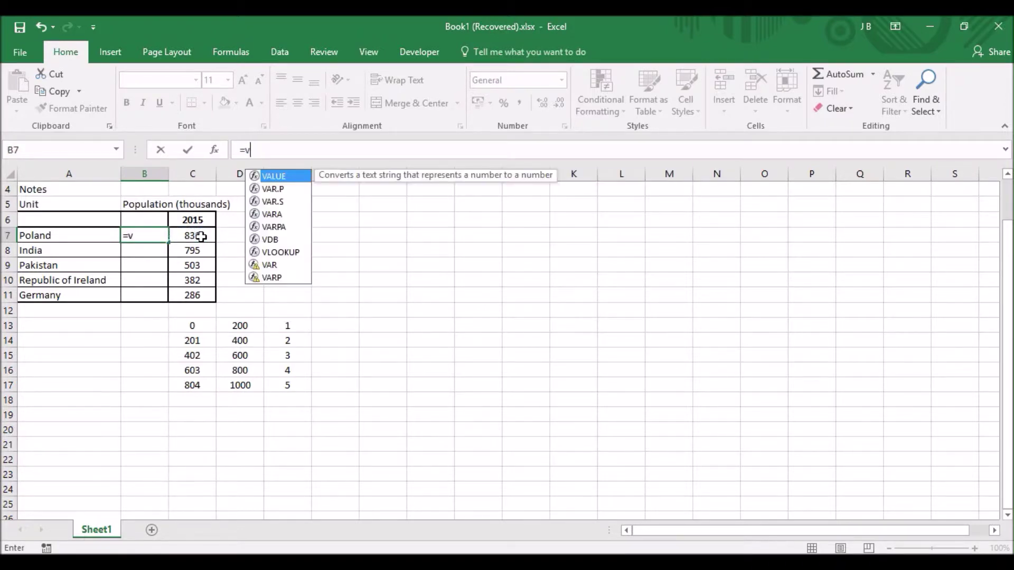
{"action": "type", "text": "lookup("}
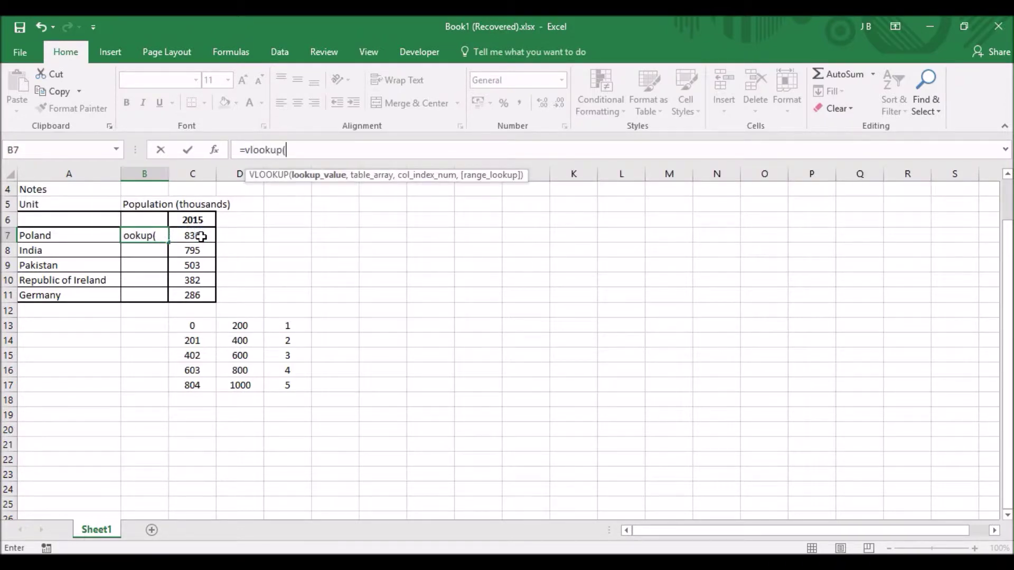
{"action": "left_click", "coordinate": [201, 237]}
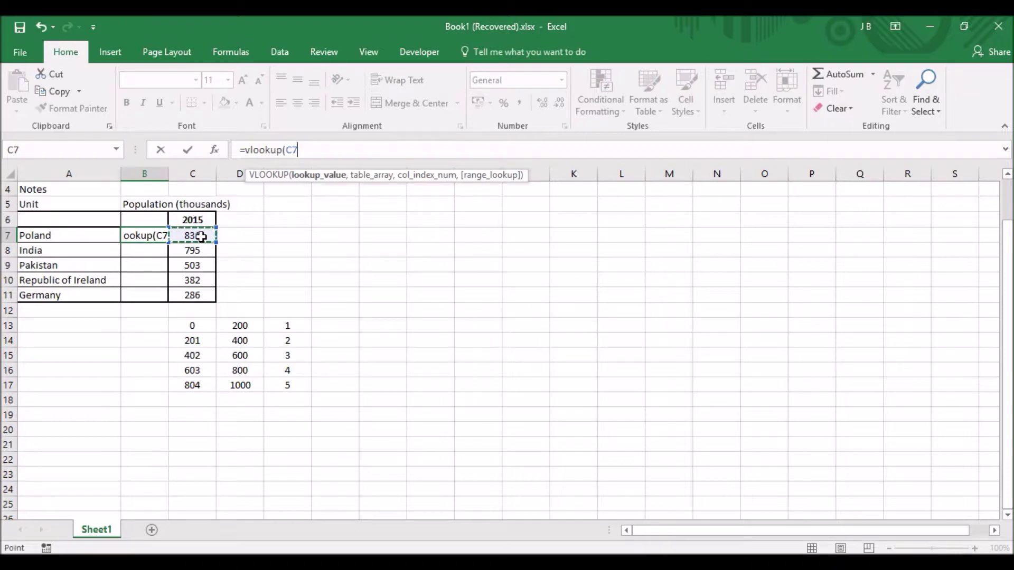
{"action": "type", "text": ","}
{"action": "left_click_drag", "start_coordinate": [193, 323], "coordinate": [284, 383]}
{"action": "key", "text": "F4"}
{"action": "type", "text": ","}
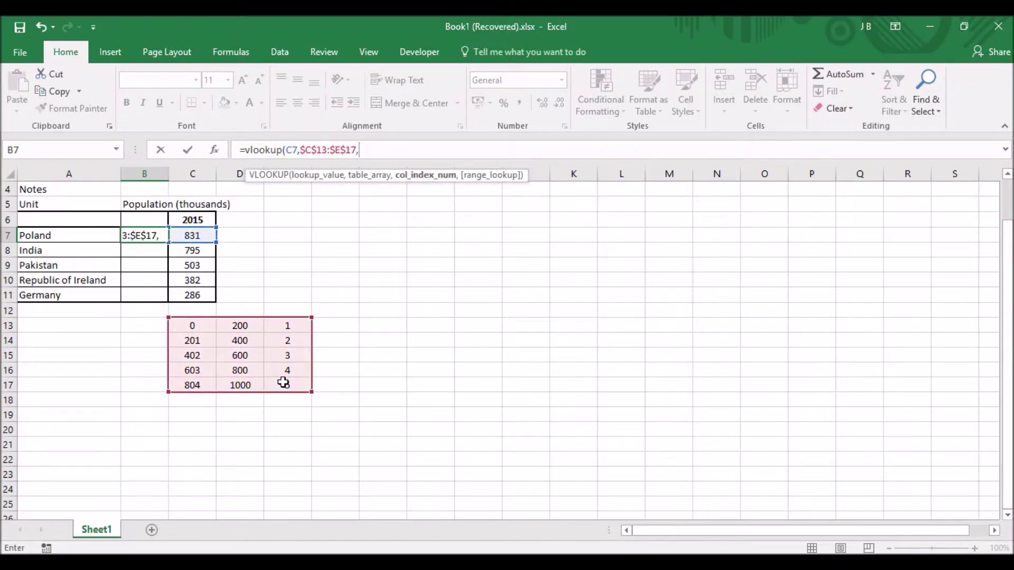
{"action": "type", "text": "3)"}
{"action": "key", "text": "Return"}
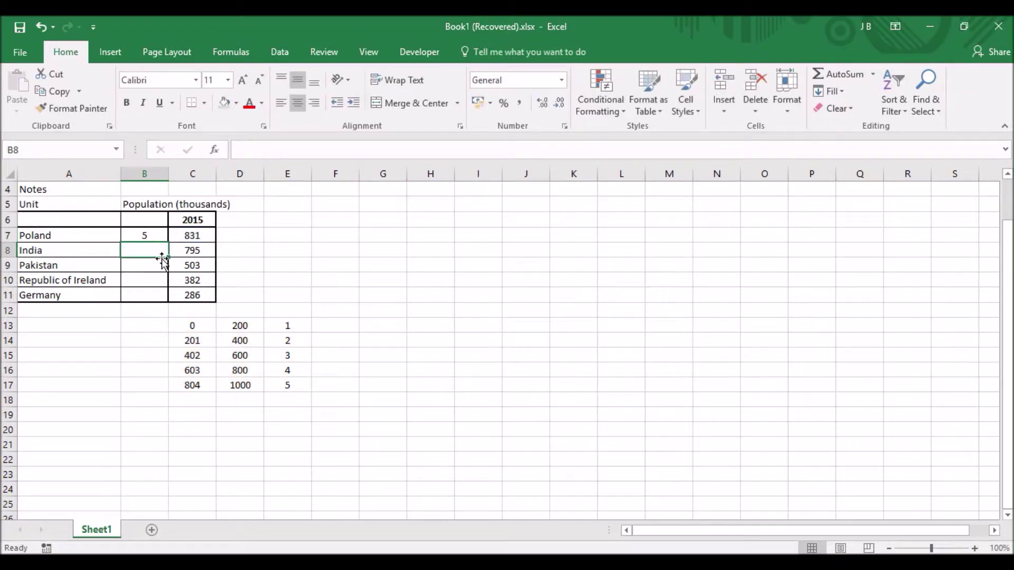
Fill the B7 formula down to B11 without formatting, then select A7:B11.
{"action": "left_click", "coordinate": [157, 236]}
{"action": "left_click_drag", "start_coordinate": [168, 242], "coordinate": [166, 306]}
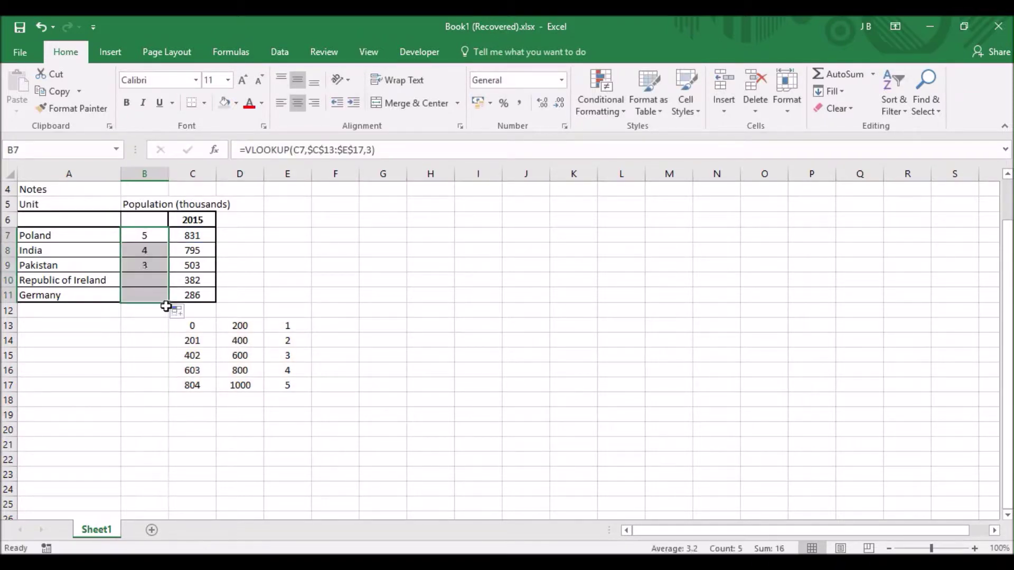
{"action": "left_click", "coordinate": [177, 311]}
{"action": "left_click", "coordinate": [211, 362]}
{"action": "left_click", "coordinate": [370, 247]}
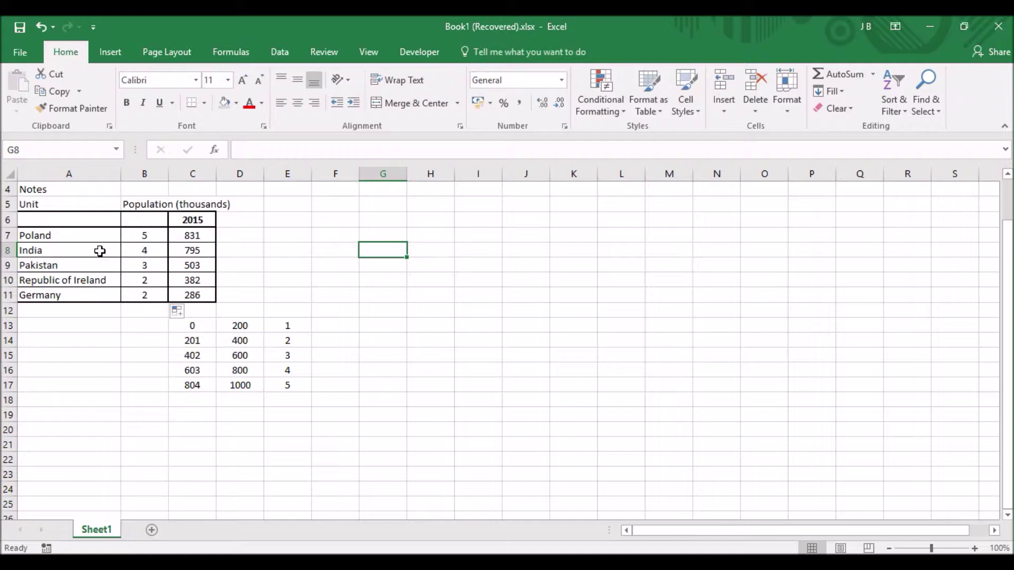
{"action": "left_click_drag", "start_coordinate": [32, 232], "coordinate": [148, 288]}
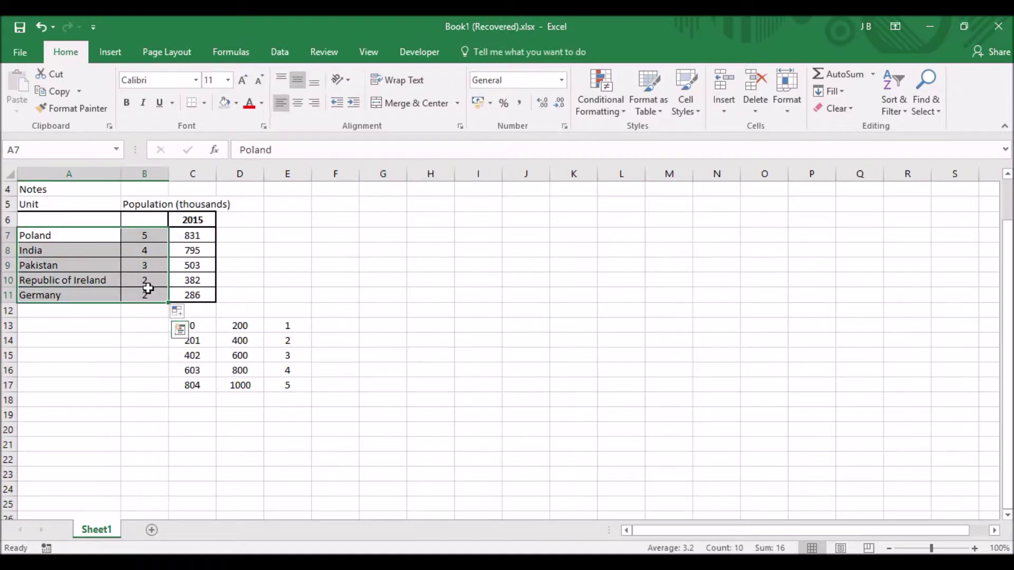
Insert a filled map of the selected countries using chart style 2.
{"action": "left_click", "coordinate": [110, 50]}
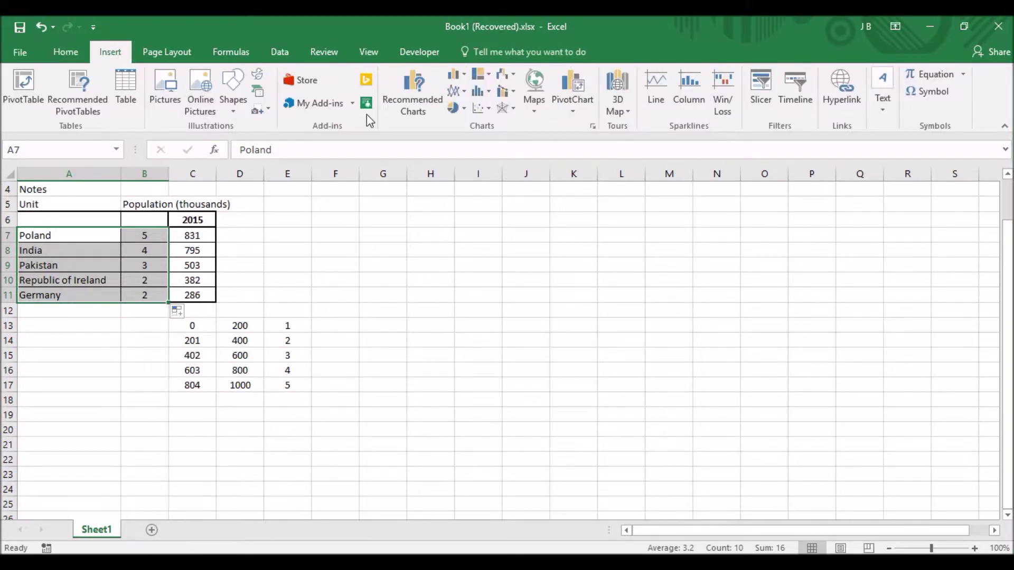
{"action": "left_click", "coordinate": [544, 108]}
{"action": "left_click", "coordinate": [547, 139]}
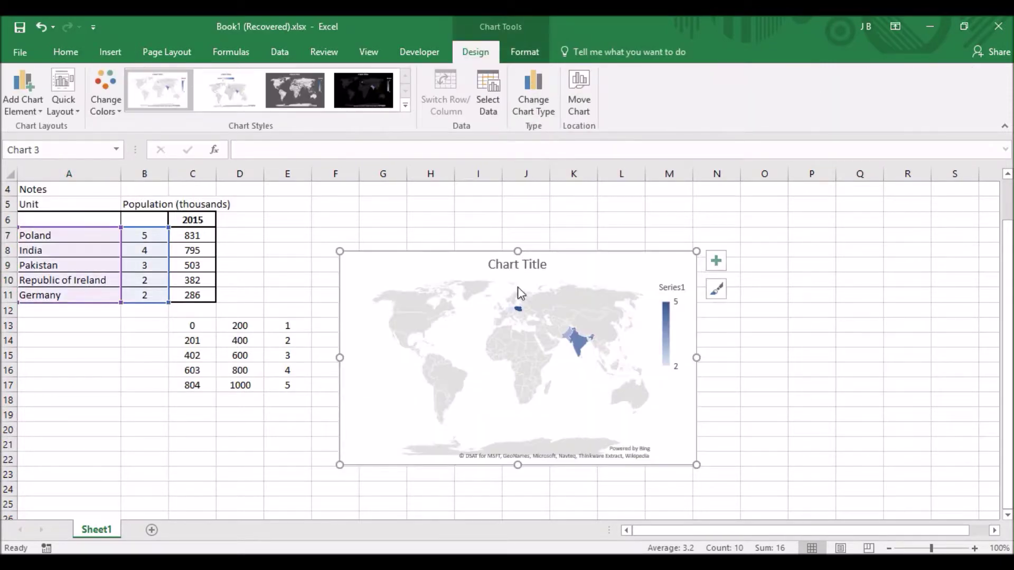
{"action": "left_click", "coordinate": [206, 92]}
Keep the blue colour palette and delete the map's legend and chart title.
{"action": "left_click", "coordinate": [541, 295]}
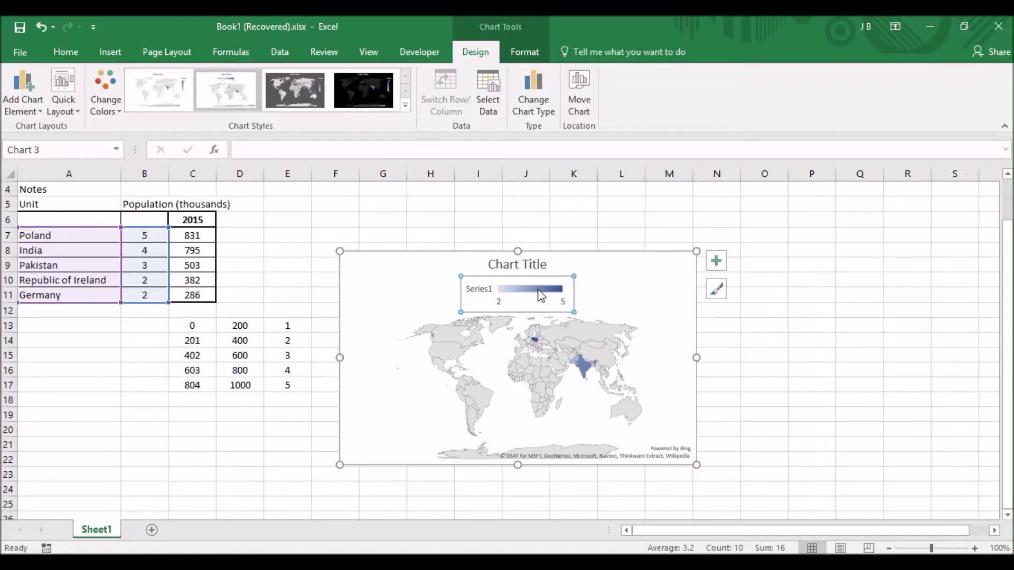
{"action": "left_click", "coordinate": [100, 102]}
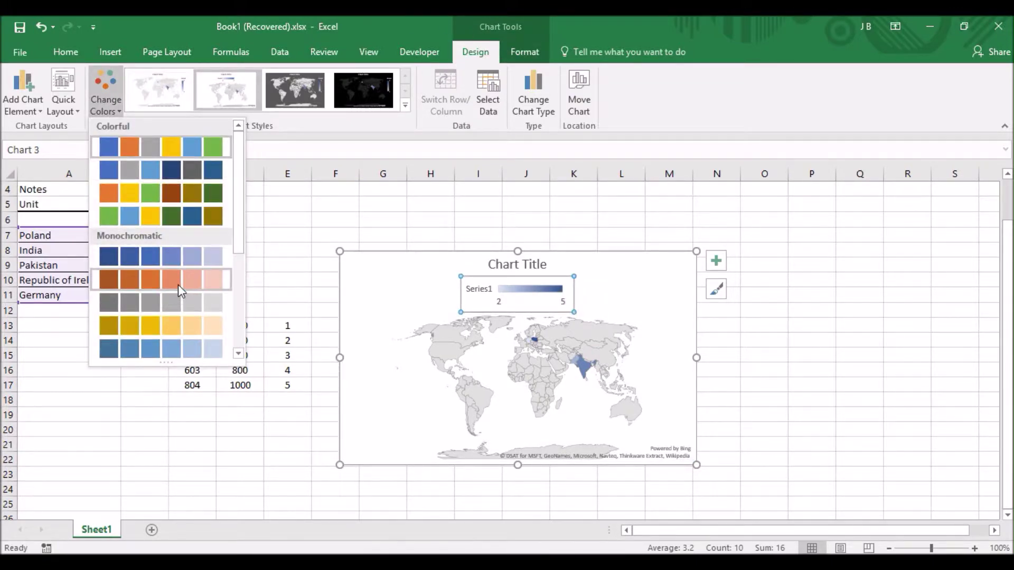
{"action": "scroll", "coordinate": [178, 284], "scroll_direction": "down", "scroll_amount": 3}
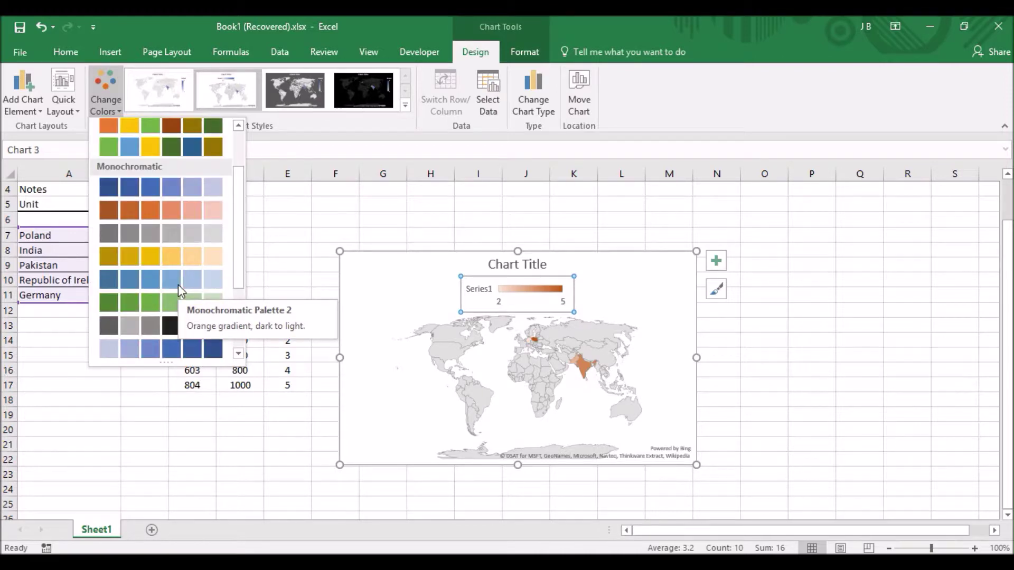
{"action": "scroll", "coordinate": [177, 296], "scroll_direction": "up", "scroll_amount": 3}
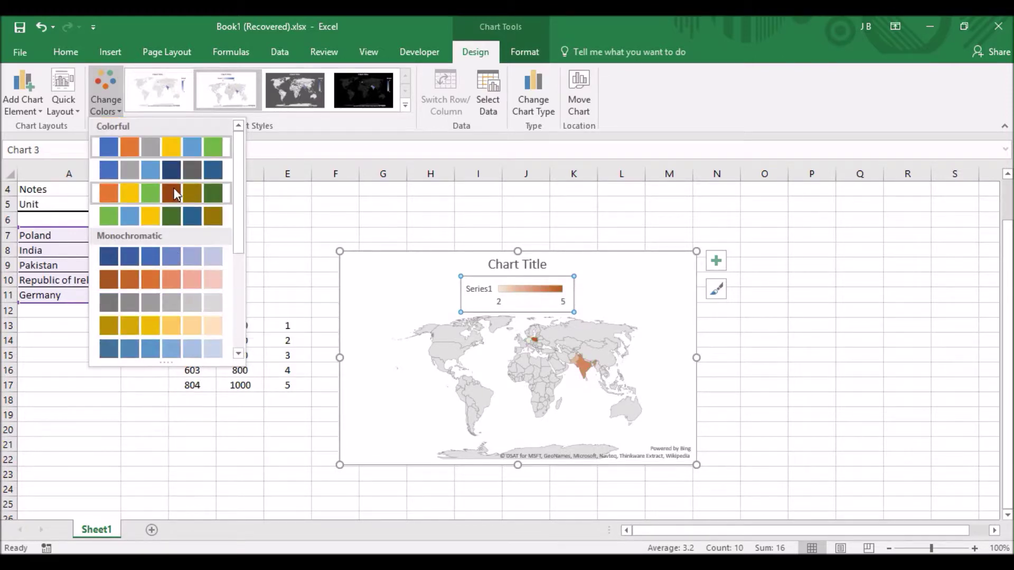
{"action": "scroll", "coordinate": [169, 327], "scroll_direction": "down", "scroll_amount": 5}
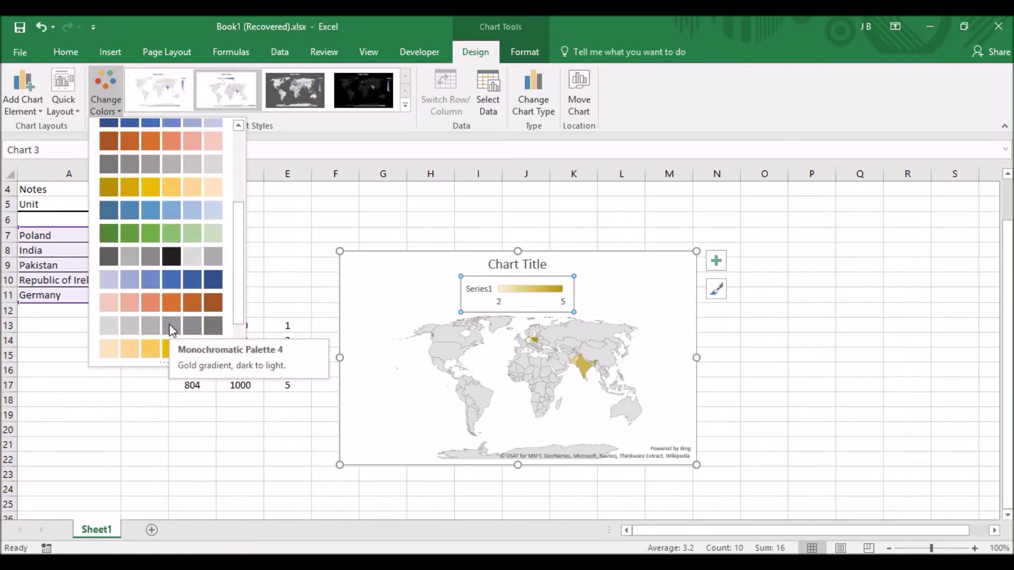
{"action": "left_click", "coordinate": [179, 210]}
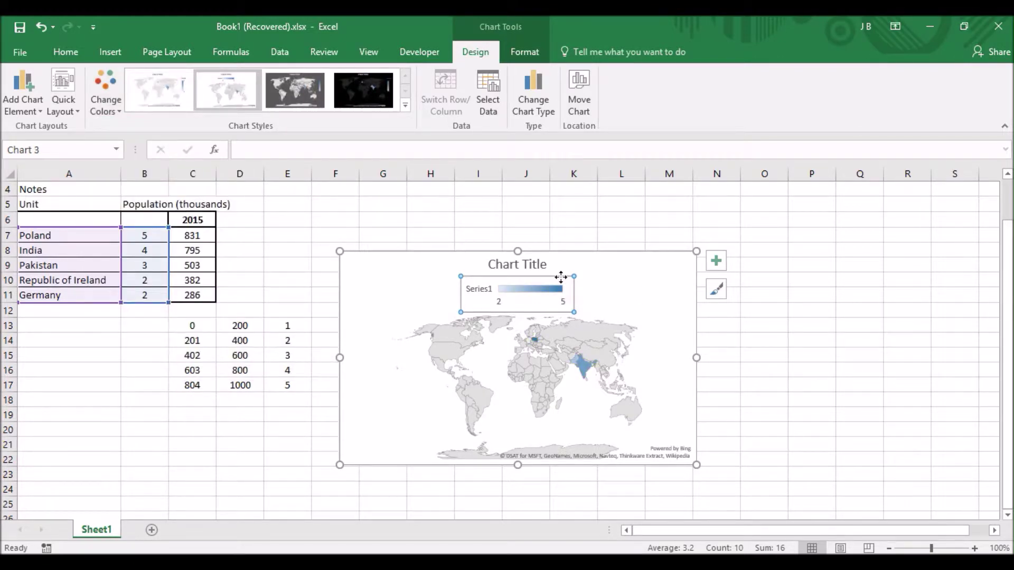
{"action": "key", "text": "Delete"}
{"action": "left_click", "coordinate": [527, 264]}
{"action": "key", "text": "Delete"}
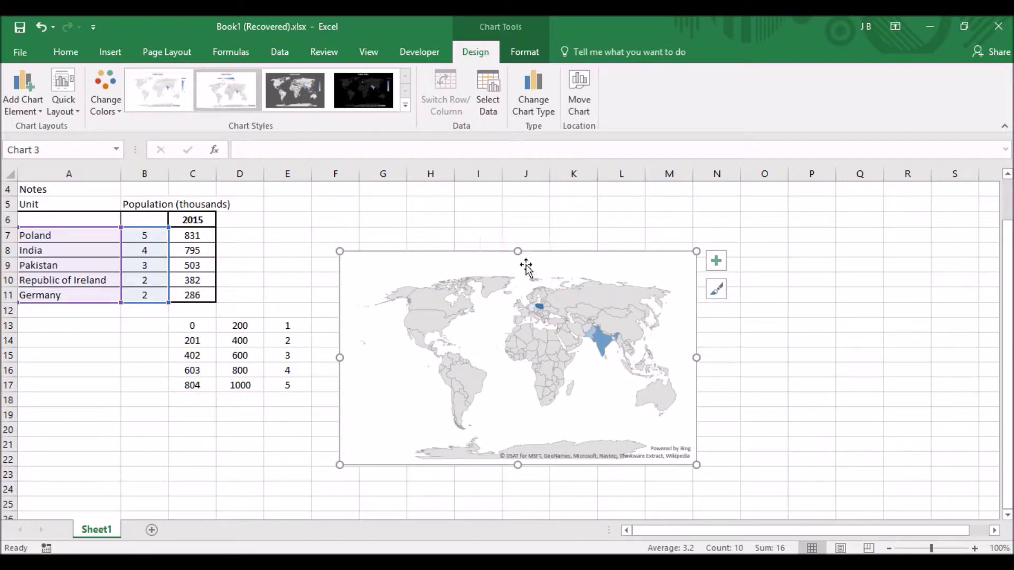
{"action": "left_click", "coordinate": [550, 315]}
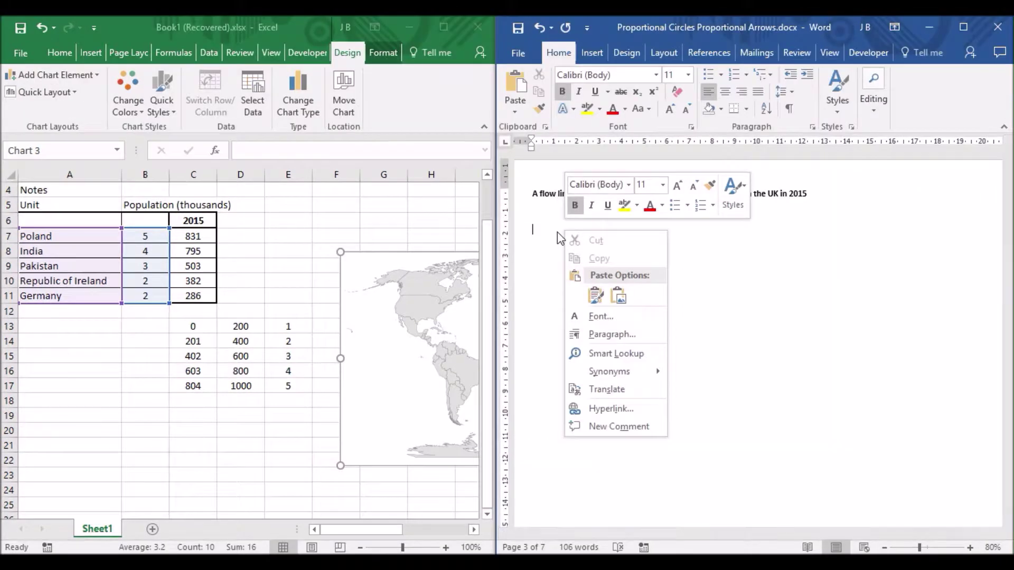
Paste the Excel map into the Word page as a picture and start cropping it.
{"action": "left_click", "coordinate": [618, 295]}
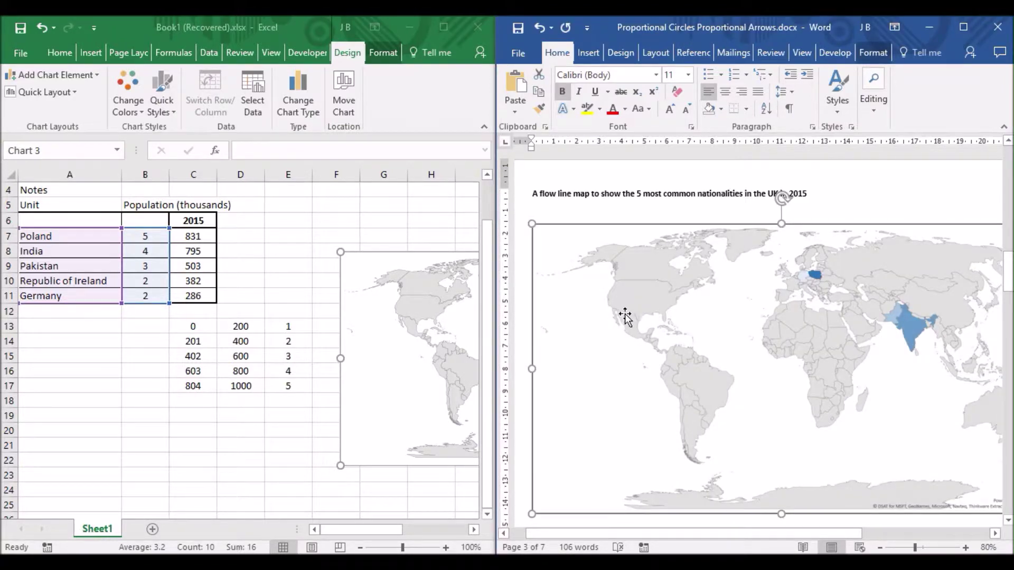
{"action": "left_click", "coordinate": [874, 53]}
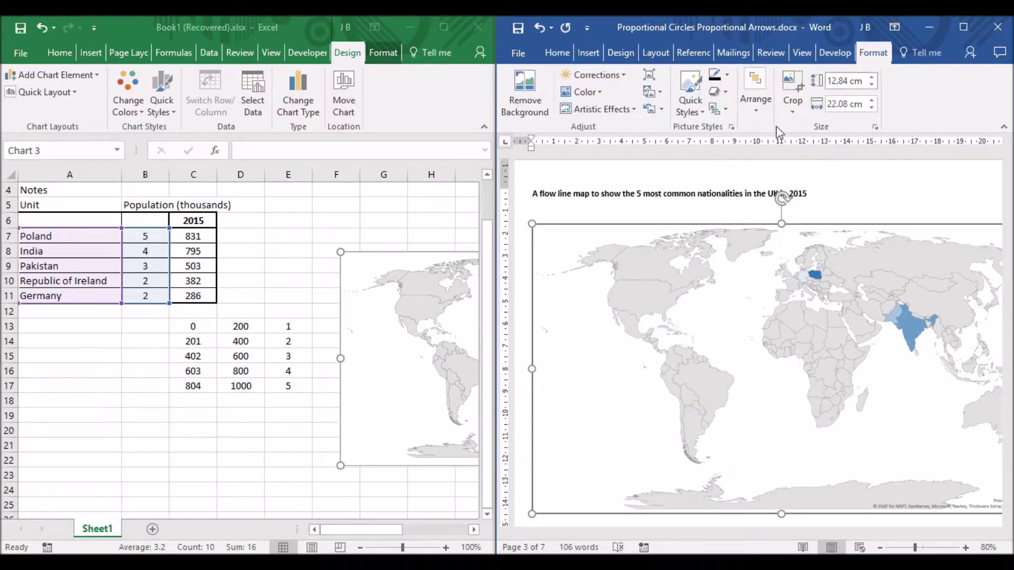
{"action": "left_click", "coordinate": [792, 111]}
{"action": "left_click", "coordinate": [823, 409]}
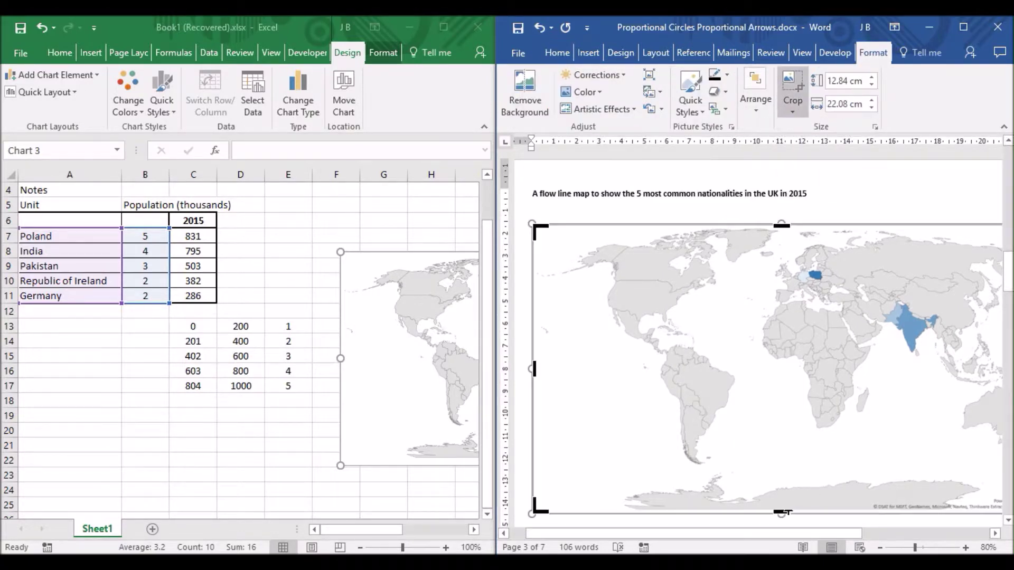
Crop off the bottom, the Americas, a sliver on the right and the top, then enlarge it.
{"action": "left_click_drag", "start_coordinate": [781, 514], "coordinate": [799, 361]}
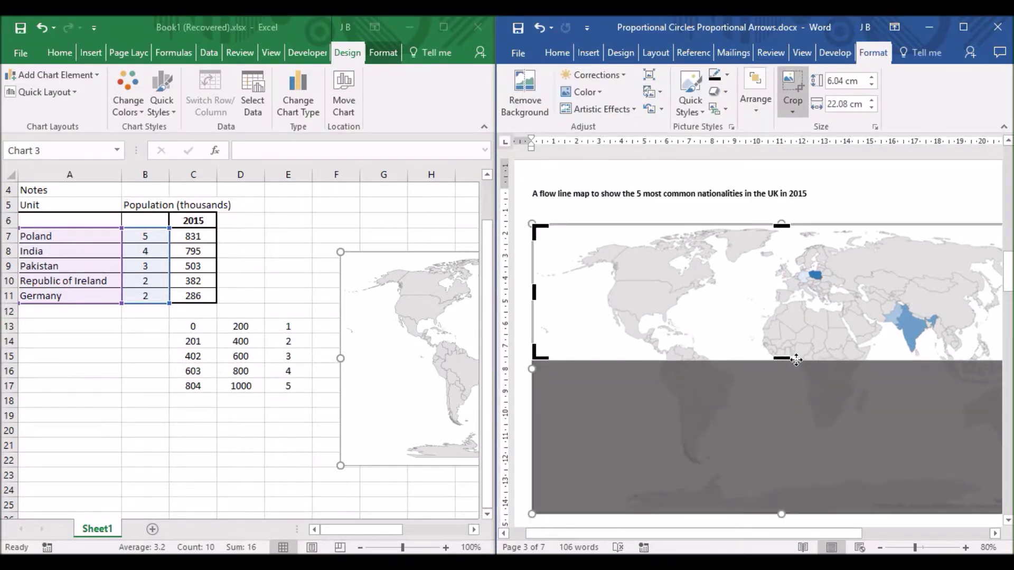
{"action": "left_click_drag", "start_coordinate": [535, 293], "coordinate": [757, 291]}
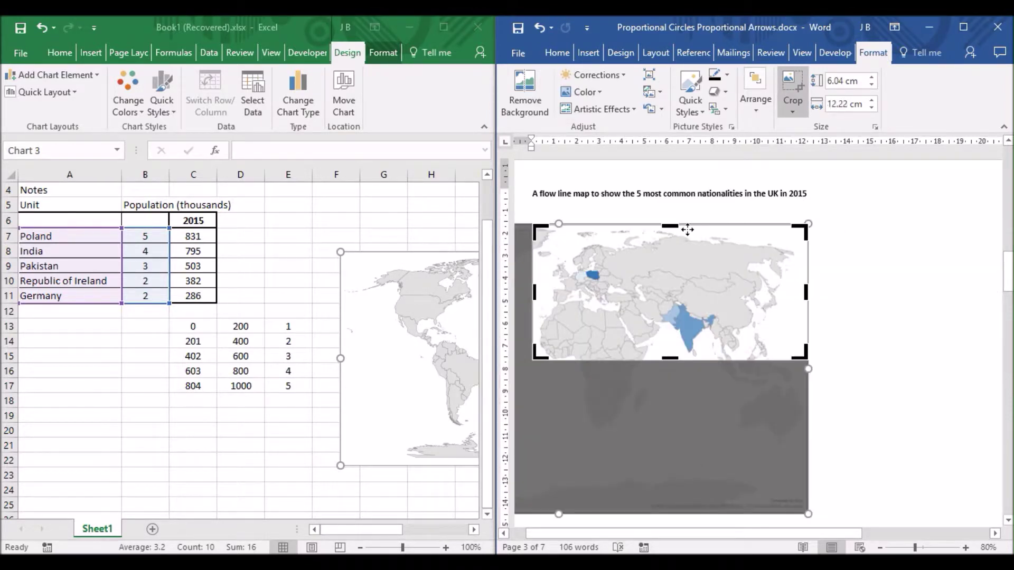
{"action": "left_click_drag", "start_coordinate": [808, 298], "coordinate": [799, 297]}
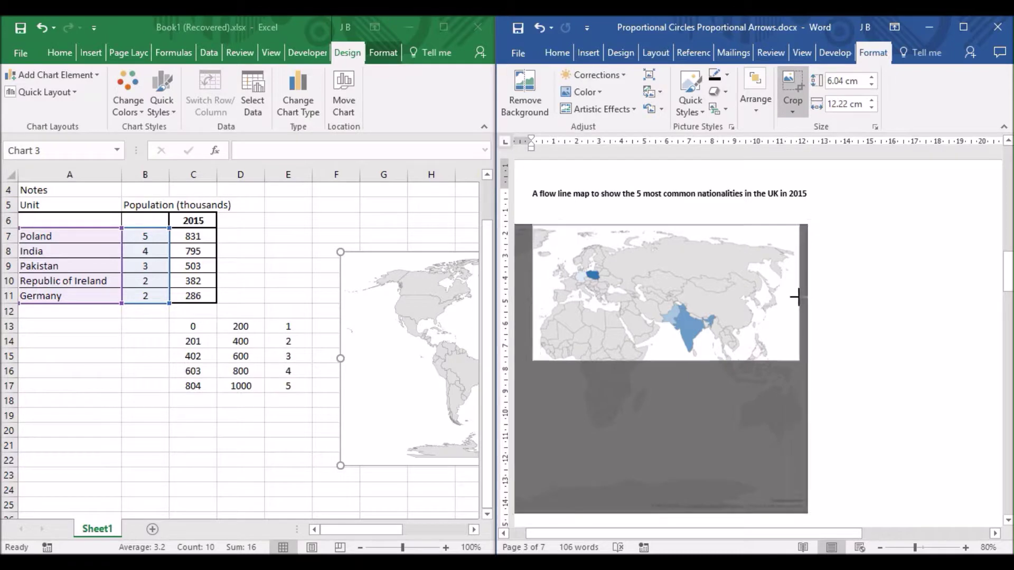
{"action": "left_click_drag", "start_coordinate": [669, 226], "coordinate": [669, 234]}
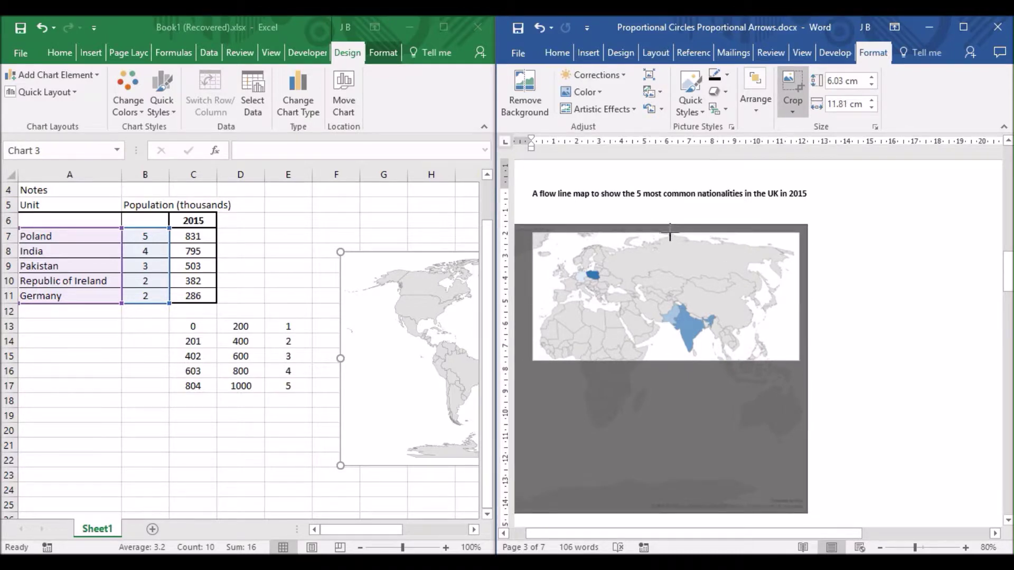
{"action": "left_click", "coordinate": [904, 341]}
{"action": "left_click", "coordinate": [719, 306]}
{"action": "left_click_drag", "start_coordinate": [799, 352], "coordinate": [954, 442]}
Enlarge the map to 10.53 × 21.92 cm and move the Legend box up level with it.
{"action": "scroll", "coordinate": [941, 433], "scroll_direction": "down", "scroll_amount": 3, "text": "ctrl"}
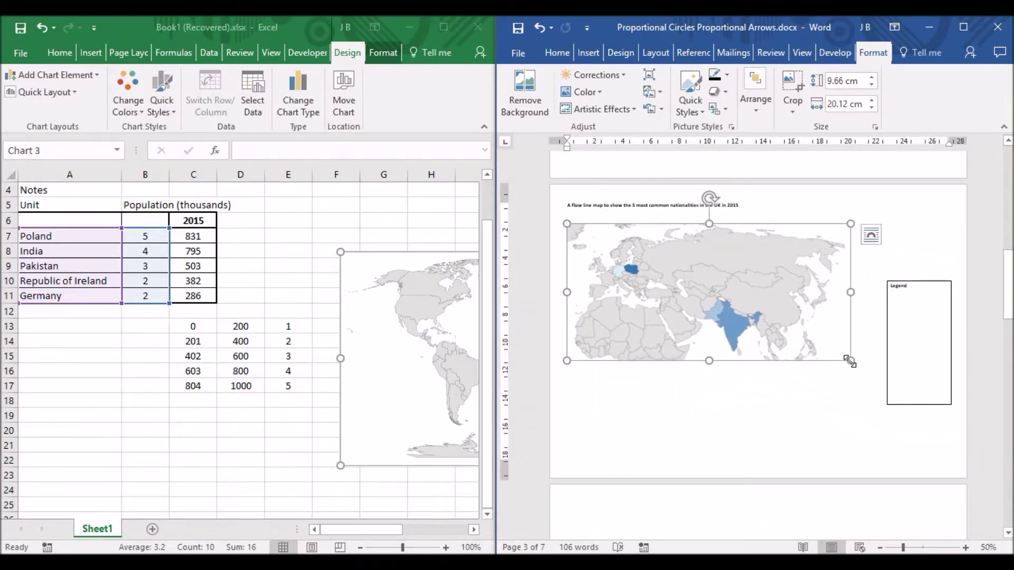
{"action": "left_click_drag", "start_coordinate": [849, 361], "coordinate": [874, 373]}
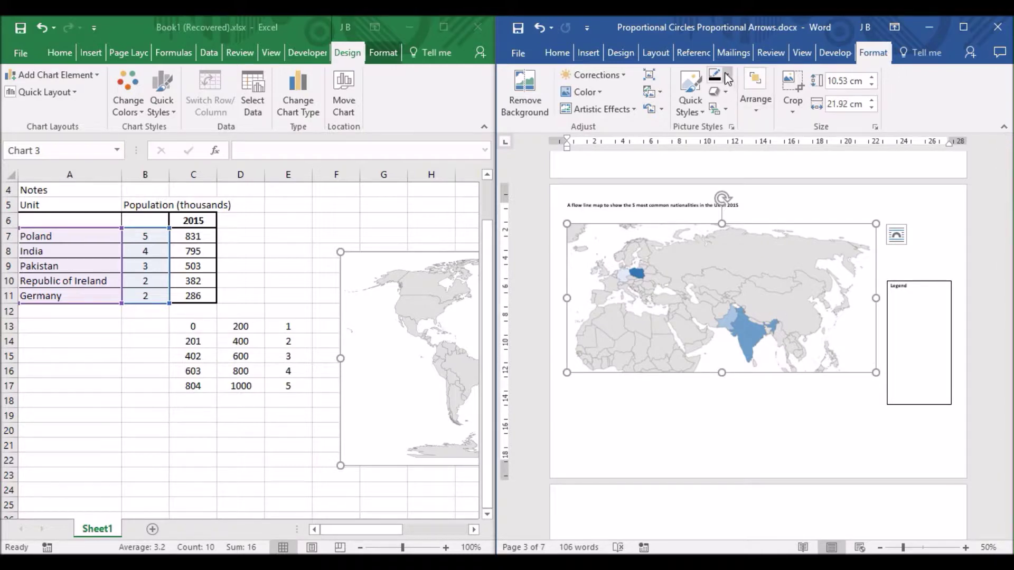
{"action": "left_click", "coordinate": [778, 418]}
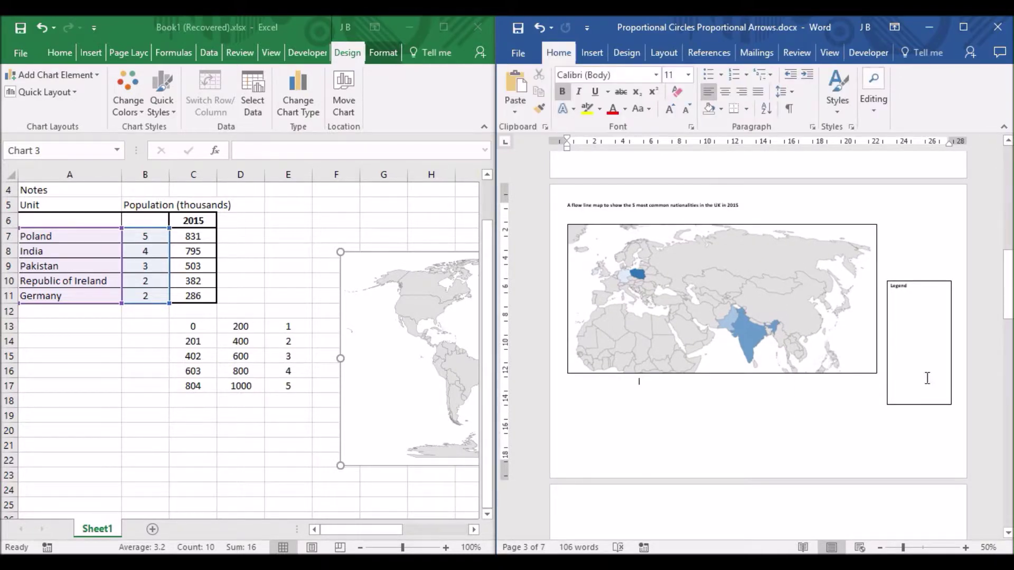
{"action": "left_click", "coordinate": [928, 282]}
{"action": "left_click_drag", "start_coordinate": [930, 268], "coordinate": [919, 220]}
{"action": "left_click", "coordinate": [897, 375]}
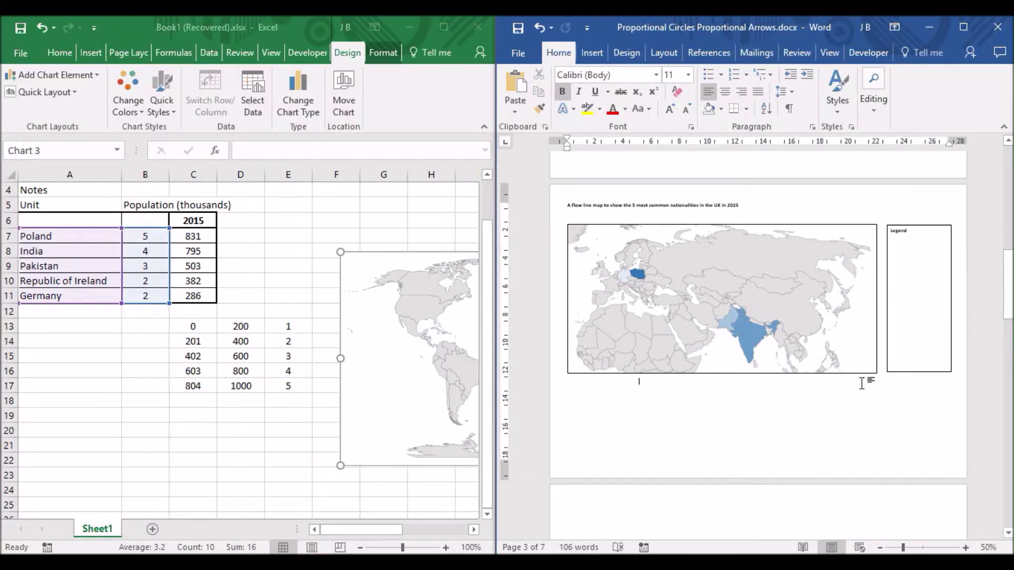
{"action": "scroll", "coordinate": [802, 367], "scroll_direction": "up", "scroll_amount": 1}
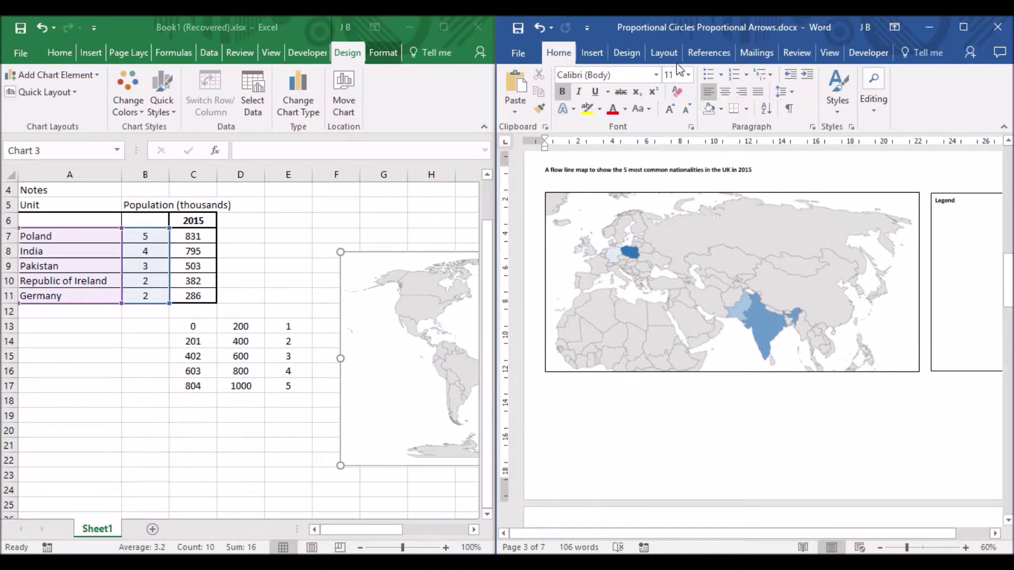
Draw a Curve shape starting on India, bending near the map's top, ending over Britain.
{"action": "left_click", "coordinate": [593, 58]}
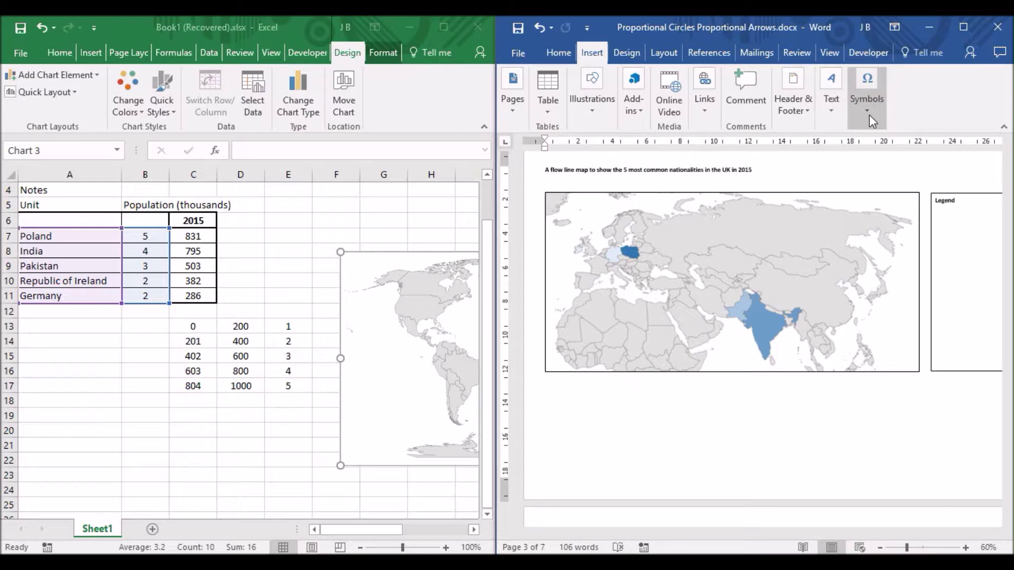
{"action": "left_click", "coordinate": [592, 106]}
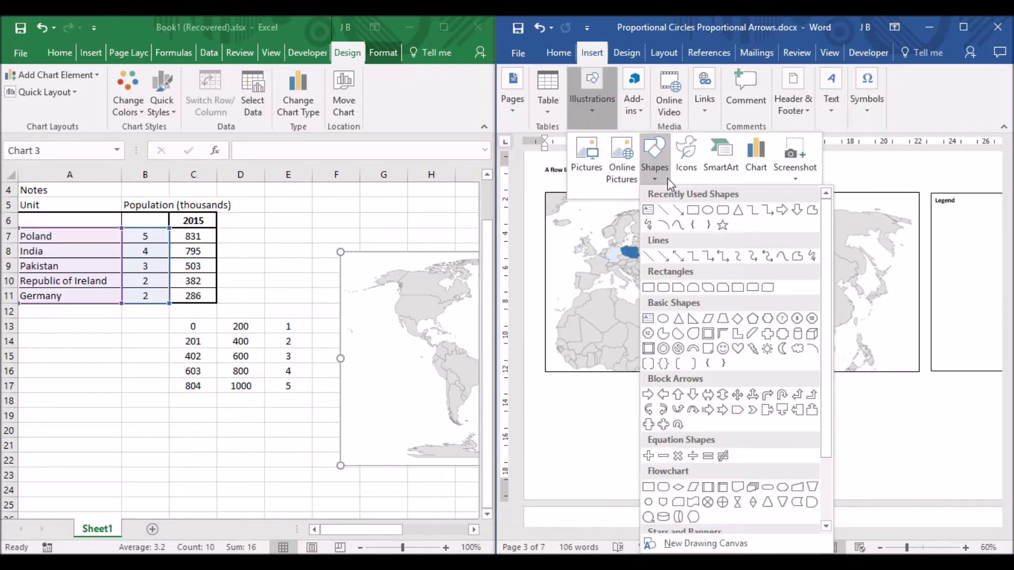
{"action": "left_click", "coordinate": [678, 226]}
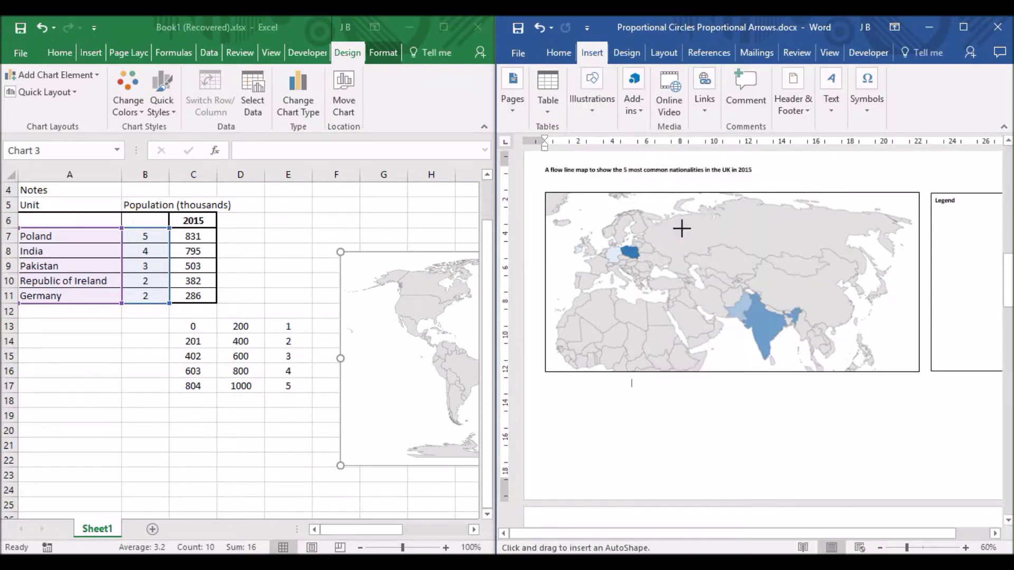
{"action": "left_click", "coordinate": [765, 324]}
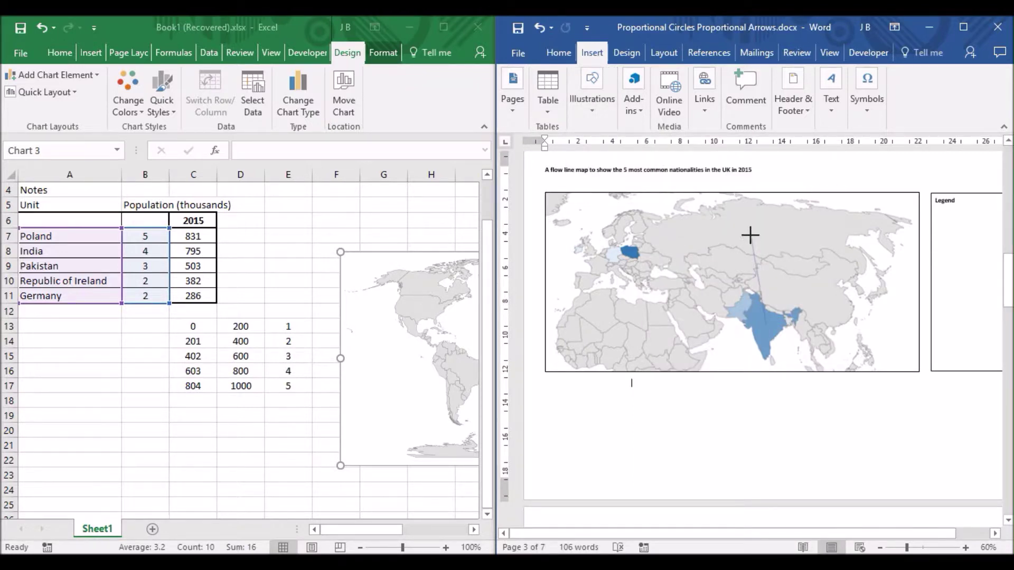
{"action": "left_click", "coordinate": [754, 210]}
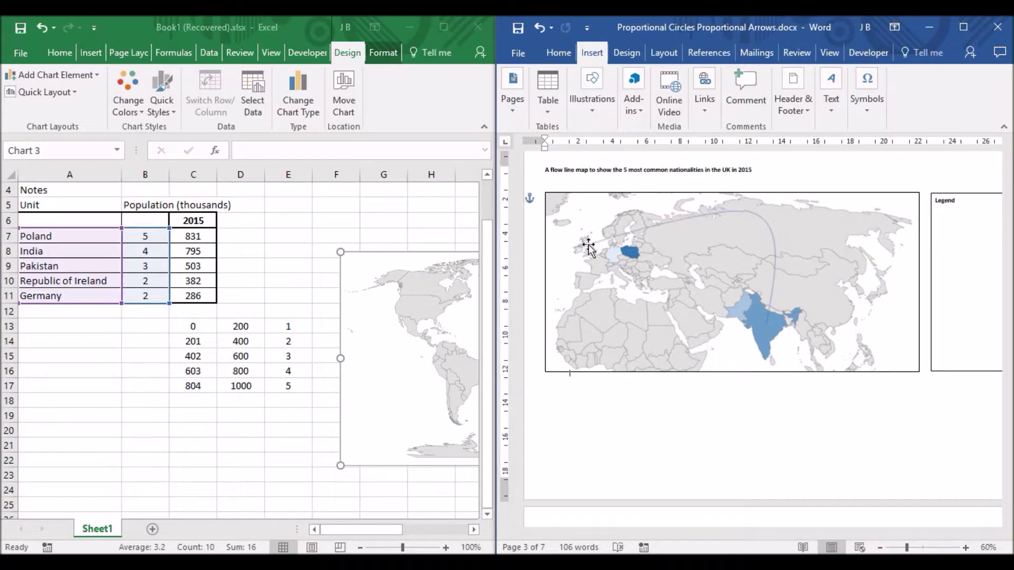
{"action": "double_click", "coordinate": [588, 245]}
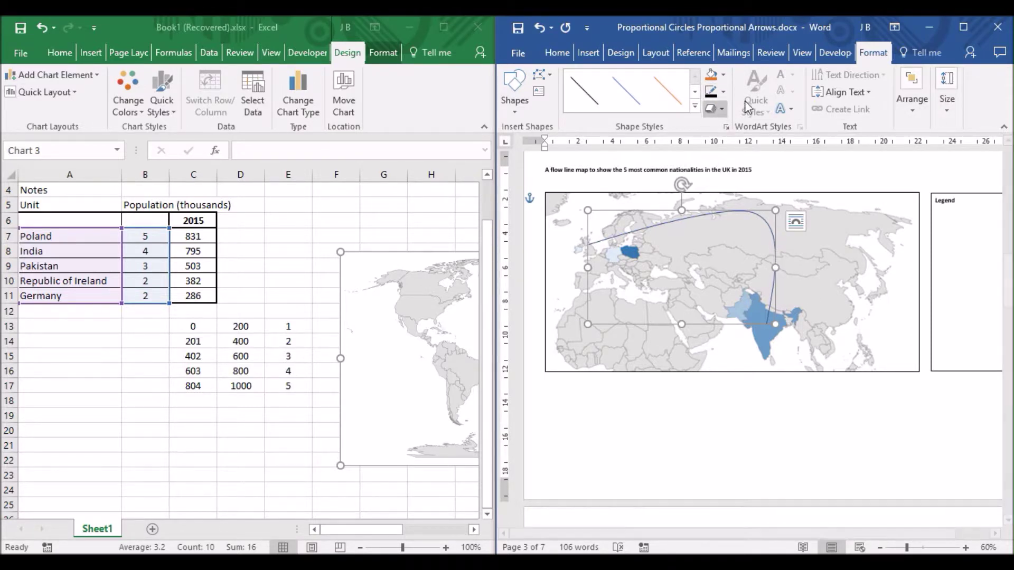
Maximize Word and set the curved line's width to 5 pt in Format Shape.
{"action": "left_click", "coordinate": [723, 92]}
{"action": "mouse_move", "coordinate": [784, 269]}
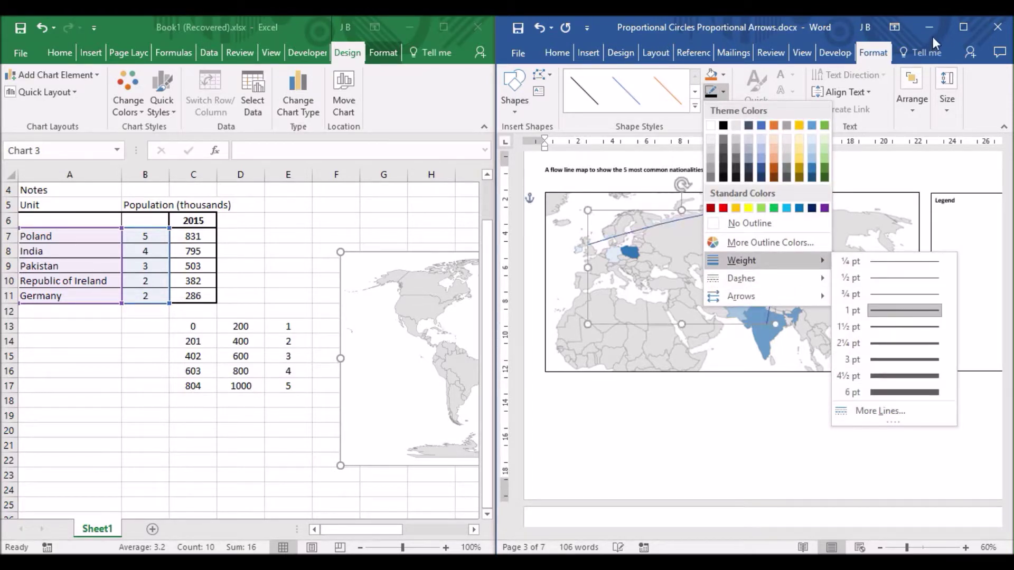
{"action": "left_click", "coordinate": [959, 27]}
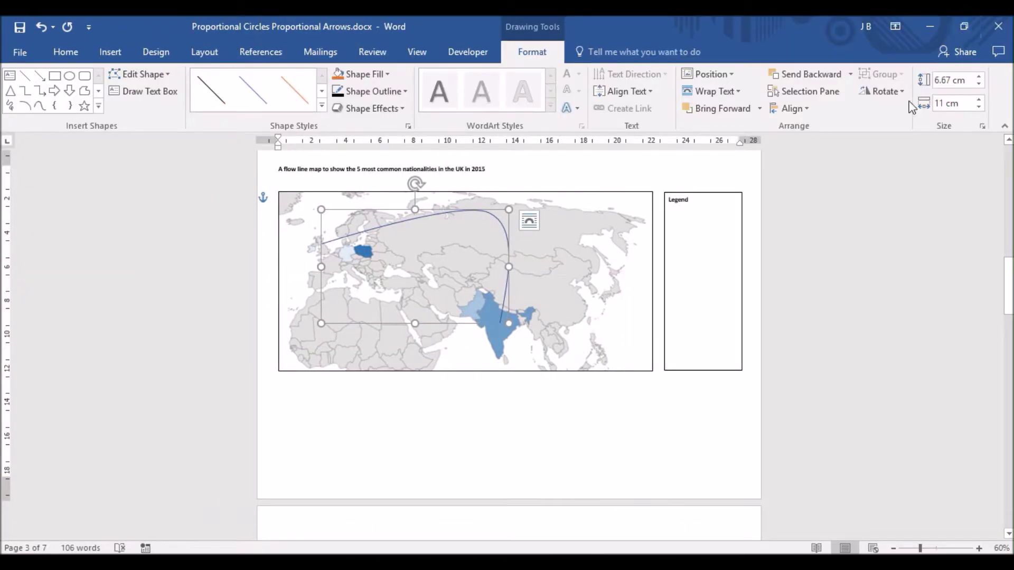
{"action": "left_click", "coordinate": [376, 91]}
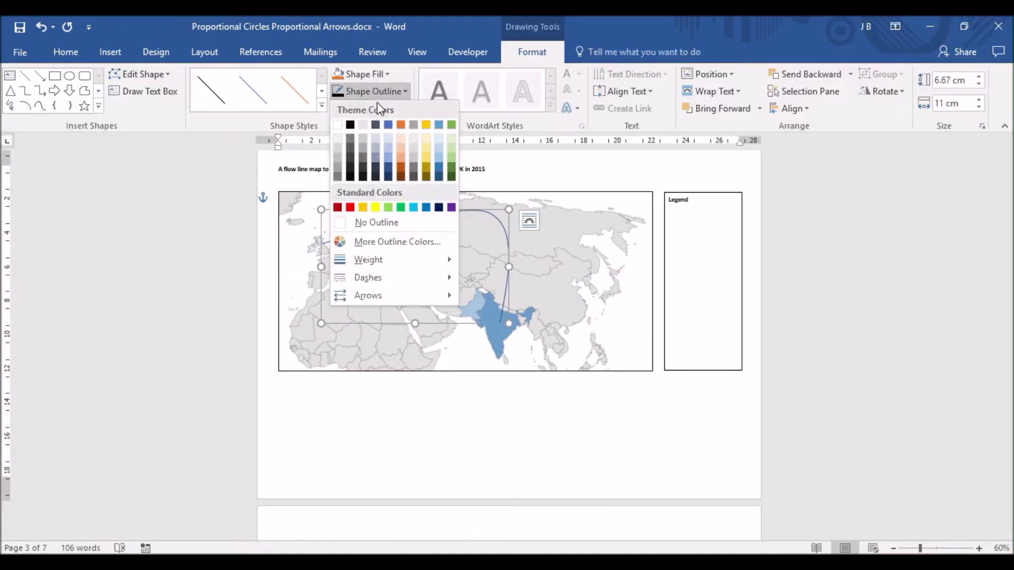
{"action": "mouse_move", "coordinate": [401, 265]}
{"action": "left_click", "coordinate": [531, 414]}
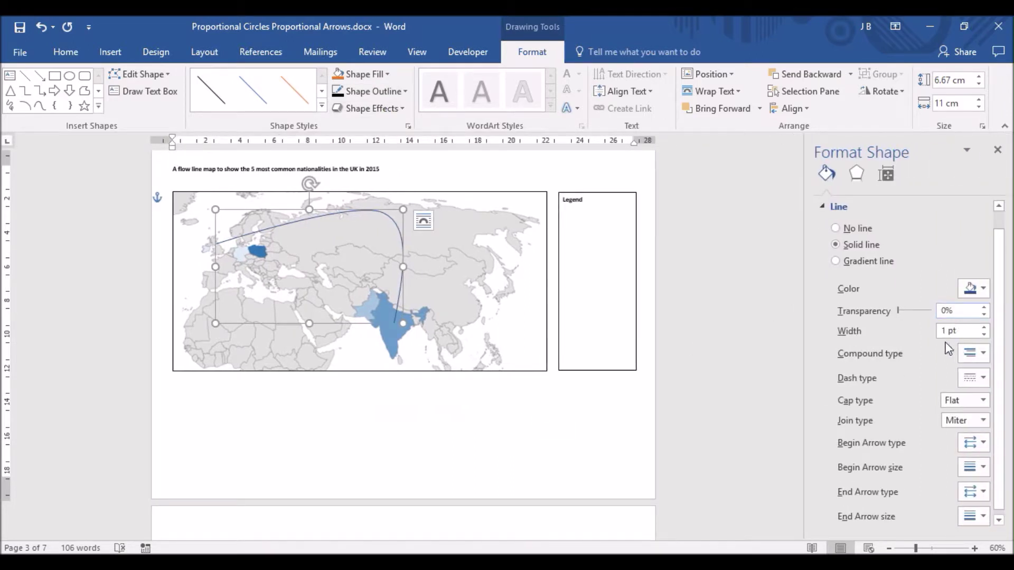
{"action": "double_click", "coordinate": [945, 331]}
{"action": "type", "text": "5"}
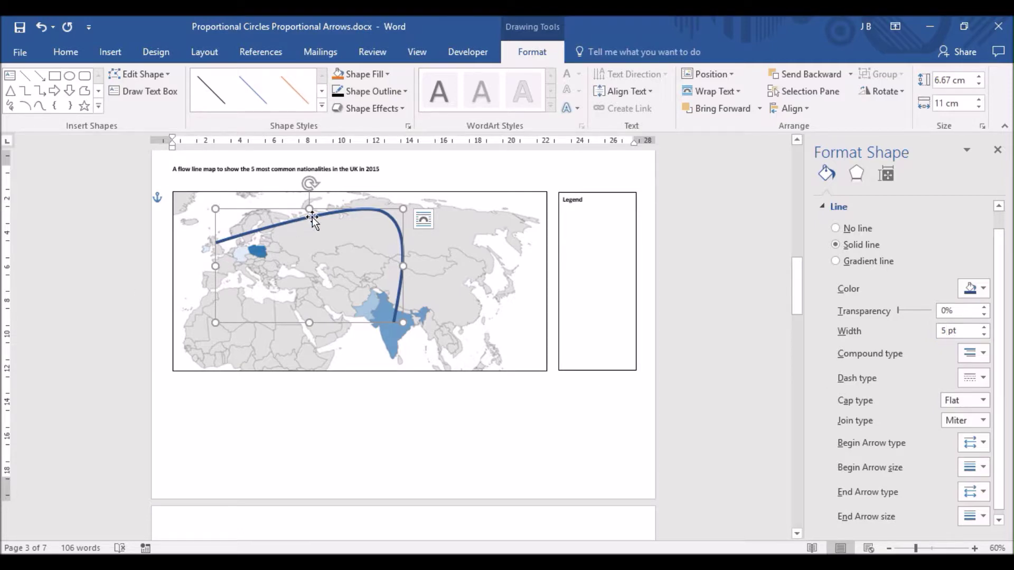
Edit the curve's points near its start and raise its arc, resizing it to 6.97 × 10.34 cm.
{"action": "left_click", "coordinate": [156, 75]}
{"action": "left_click", "coordinate": [153, 112]}
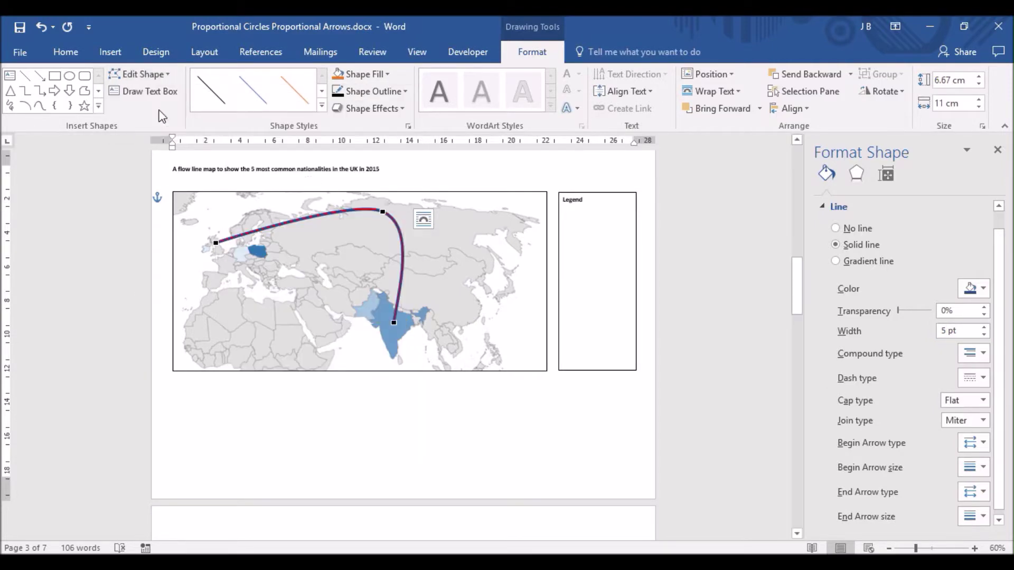
{"action": "left_click", "coordinate": [216, 243]}
{"action": "left_click_drag", "start_coordinate": [218, 245], "coordinate": [206, 246]}
{"action": "key", "text": "ctrl+z"}
{"action": "left_click", "coordinate": [237, 240]}
{"action": "mouse_move", "coordinate": [236, 240]}
{"action": "left_mouse_down"}
{"action": "mouse_move", "coordinate": [249, 245]}
{"action": "mouse_move", "coordinate": [247, 233]}
{"action": "mouse_move", "coordinate": [226, 249]}
{"action": "left_mouse_up"}
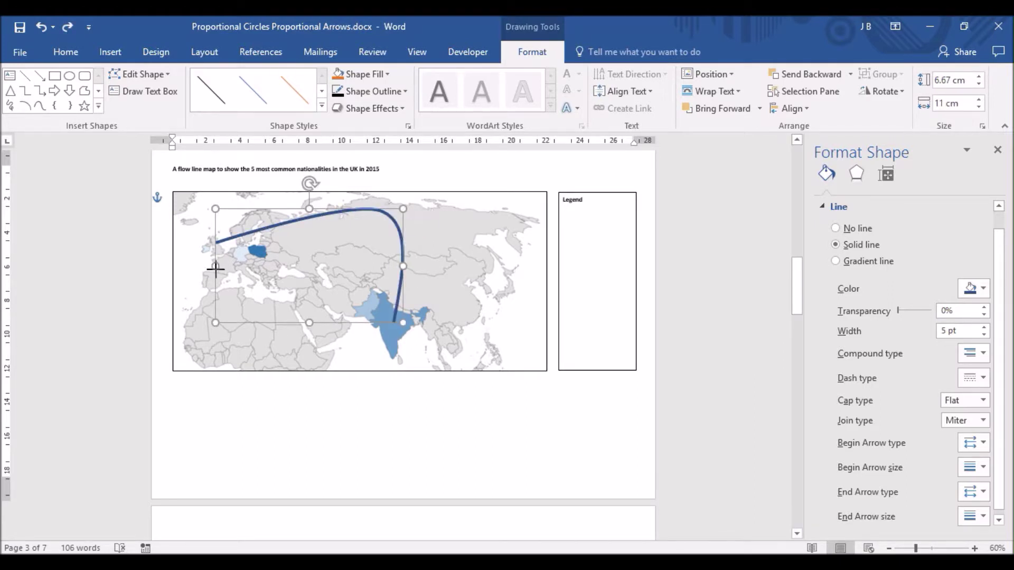
{"action": "mouse_move", "coordinate": [217, 266]}
{"action": "left_mouse_down"}
{"action": "mouse_move", "coordinate": [232, 280]}
{"action": "mouse_move", "coordinate": [223, 269]}
{"action": "left_mouse_up"}
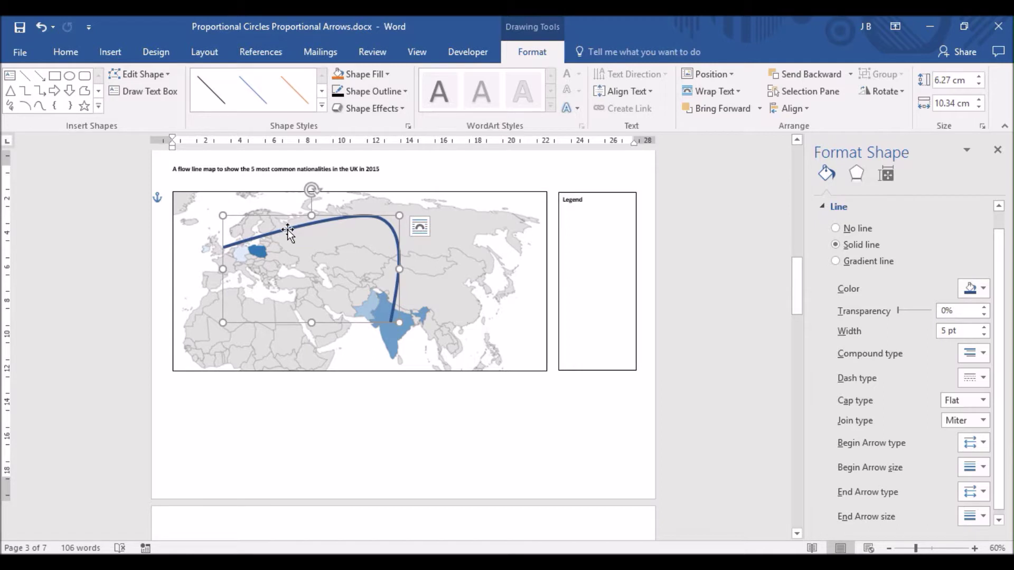
{"action": "left_click_drag", "start_coordinate": [307, 214], "coordinate": [311, 204]}
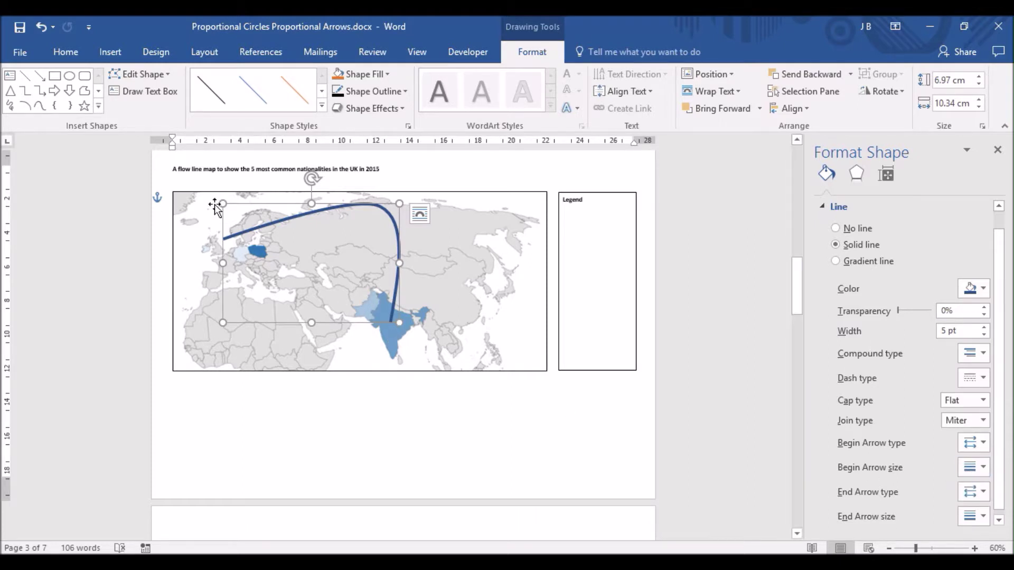
Add an end arrowhead pointing at Britain and bring up the outline colour choices.
{"action": "left_click", "coordinate": [982, 491]}
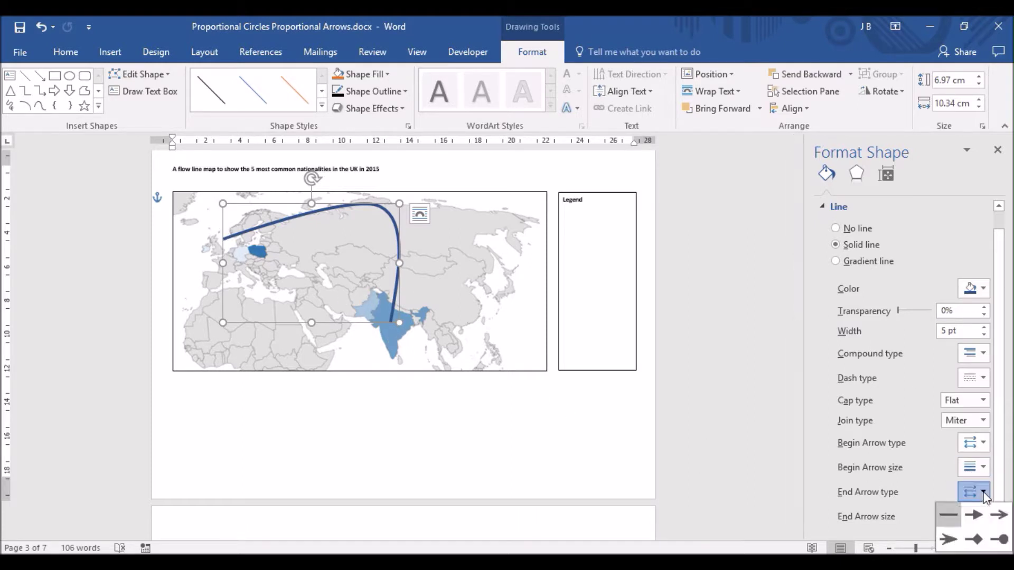
{"action": "left_click", "coordinate": [948, 539]}
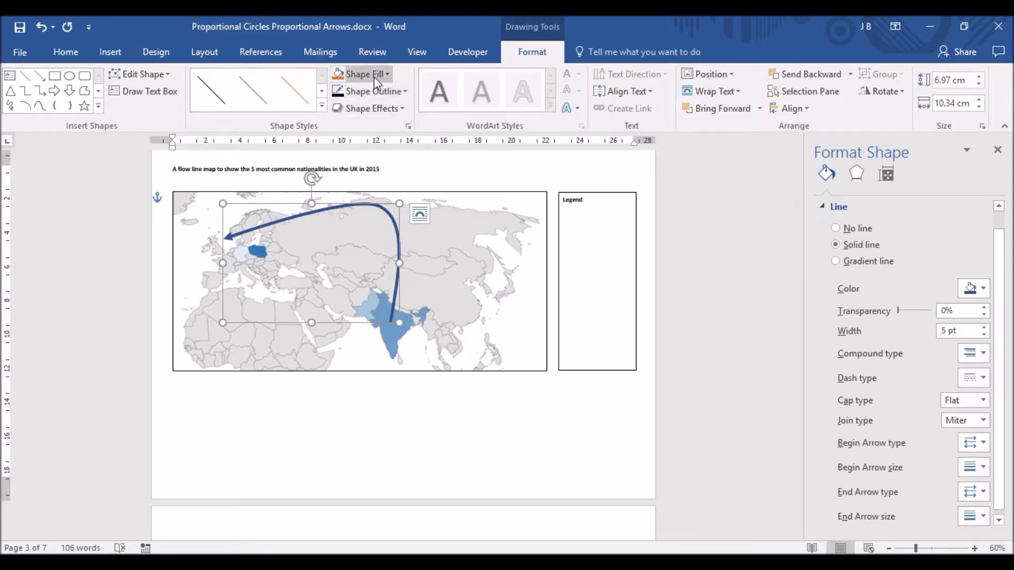
{"action": "left_click", "coordinate": [377, 93]}
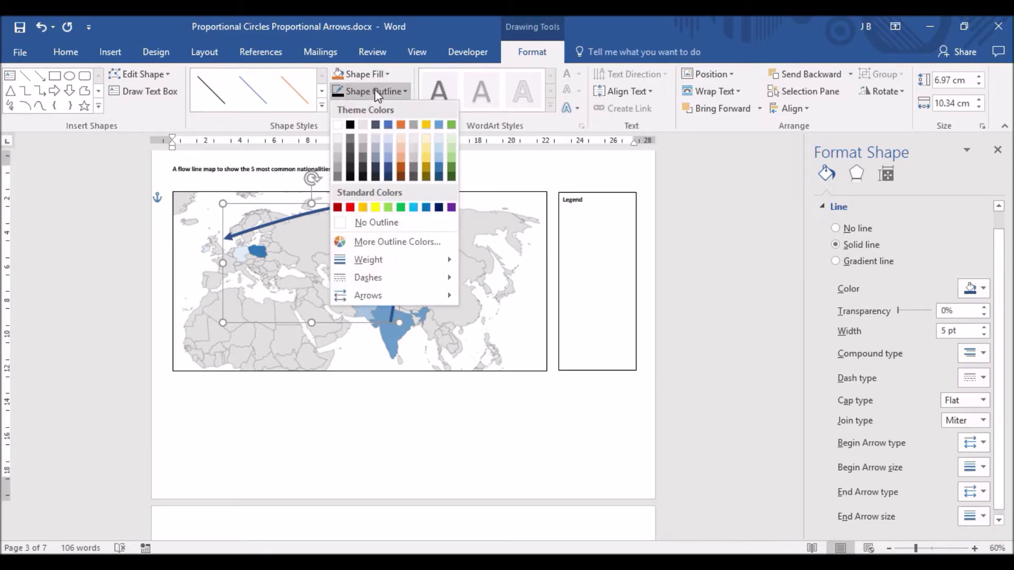
Give the flow arrow a custom purplish-blue outline of RGB 116, 143, 218.
{"action": "left_click", "coordinate": [388, 157]}
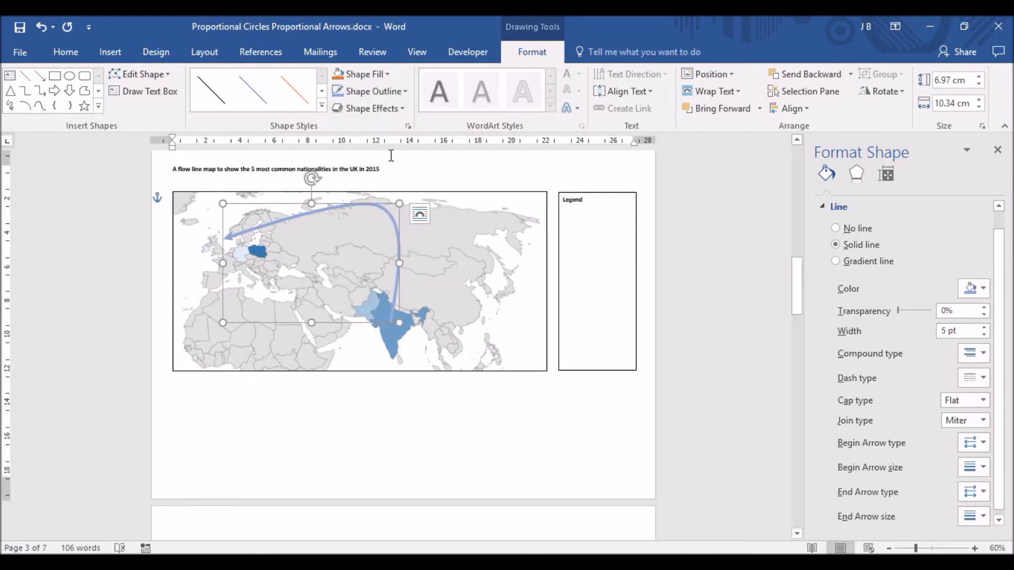
{"action": "left_click", "coordinate": [404, 91]}
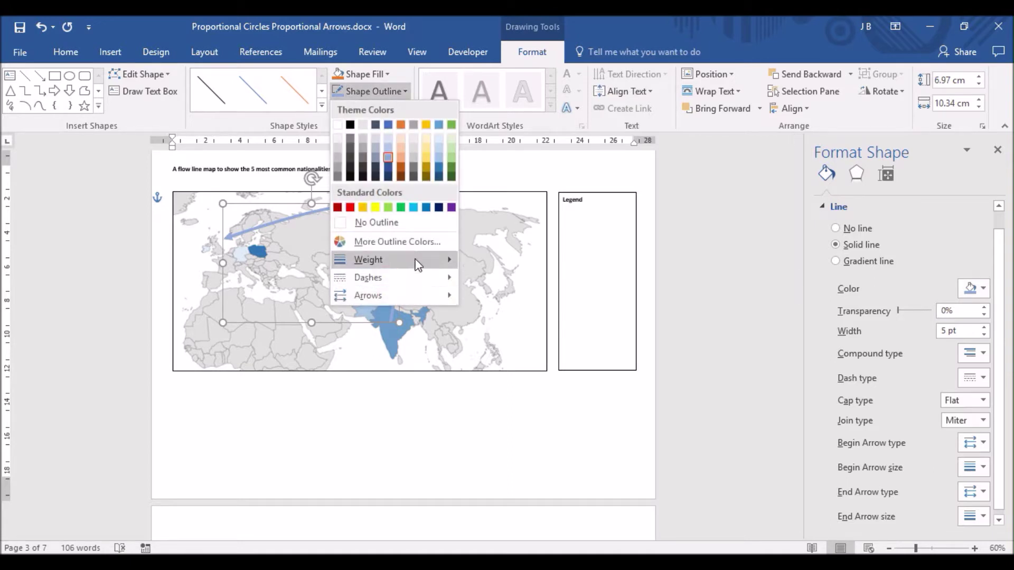
{"action": "left_click", "coordinate": [414, 241]}
{"action": "left_click_drag", "start_coordinate": [521, 146], "coordinate": [682, 123]}
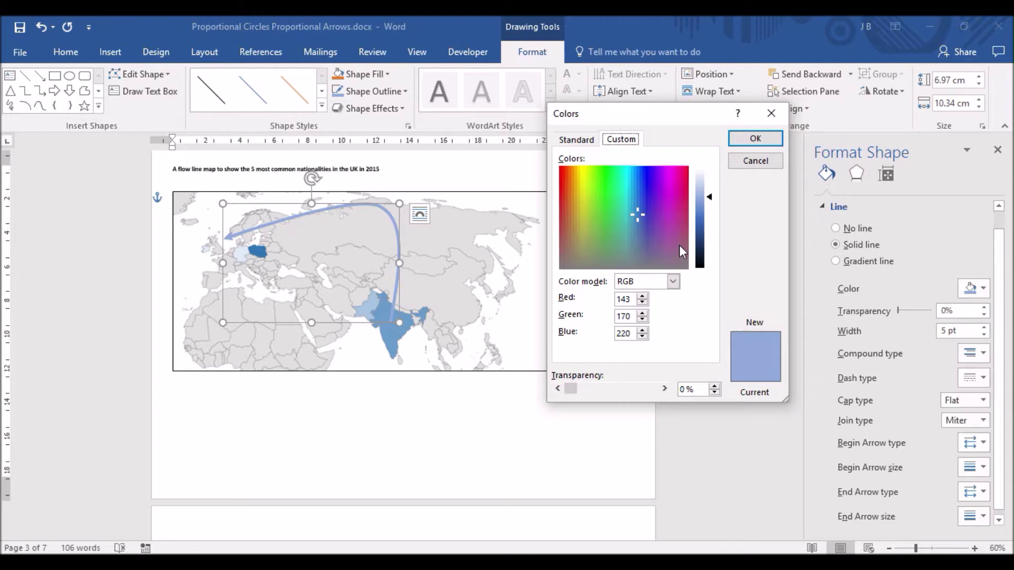
{"action": "left_click", "coordinate": [701, 209]}
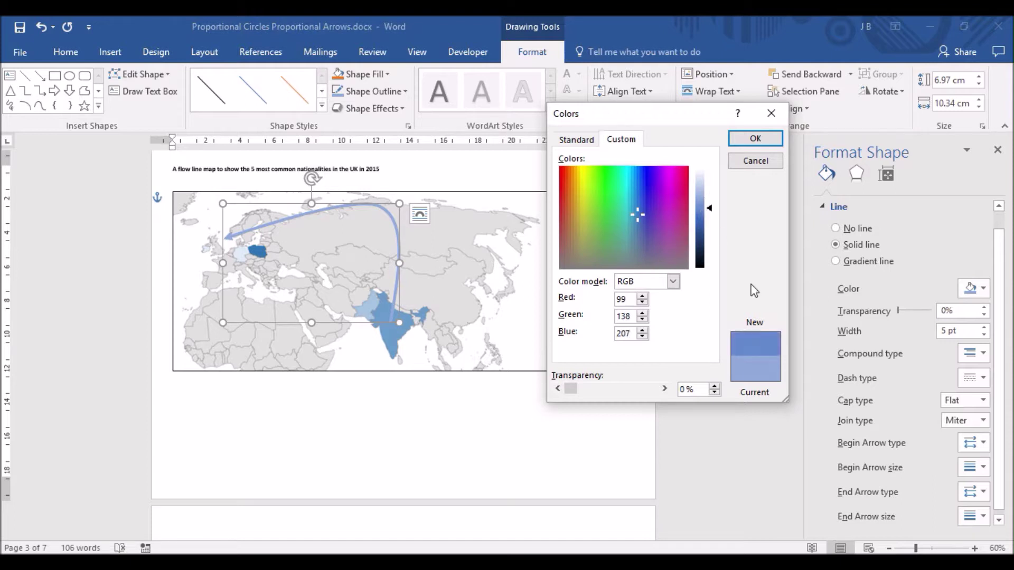
{"action": "left_click", "coordinate": [711, 203]}
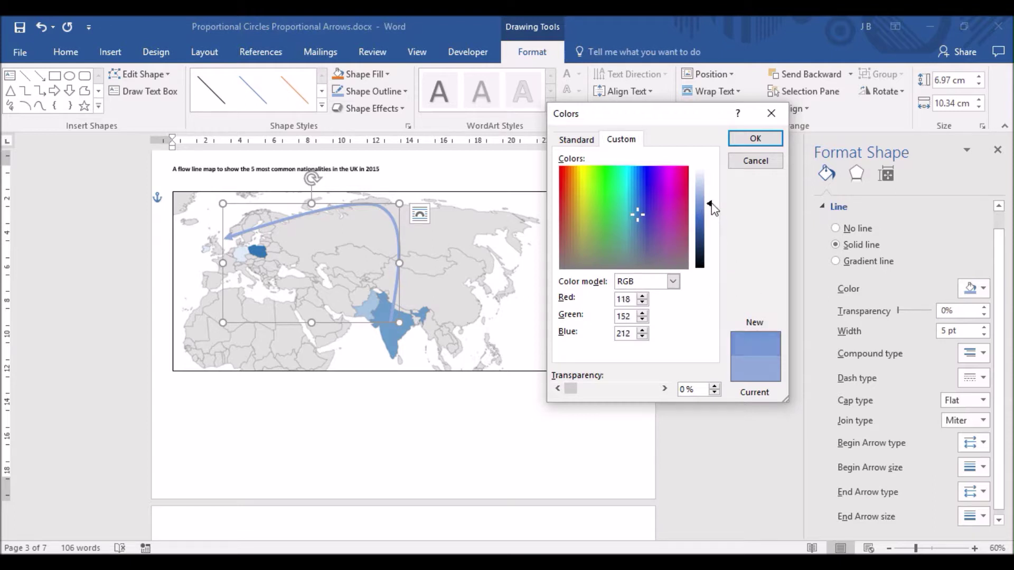
{"action": "left_click_drag", "start_coordinate": [638, 208], "coordinate": [652, 189]}
{"action": "left_click", "coordinate": [635, 207]}
{"action": "left_click_drag", "start_coordinate": [649, 209], "coordinate": [639, 209]}
{"action": "left_click", "coordinate": [760, 140]}
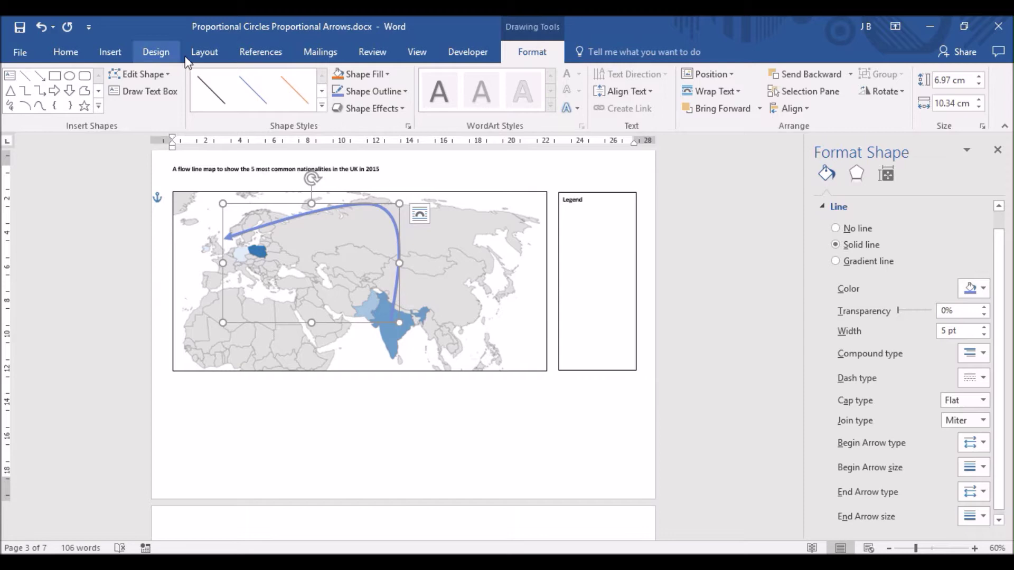
Draw a thin curved line from Pakistan to the UK, then show the Excel population table.
{"action": "left_click", "coordinate": [104, 58]}
{"action": "left_click", "coordinate": [204, 111]}
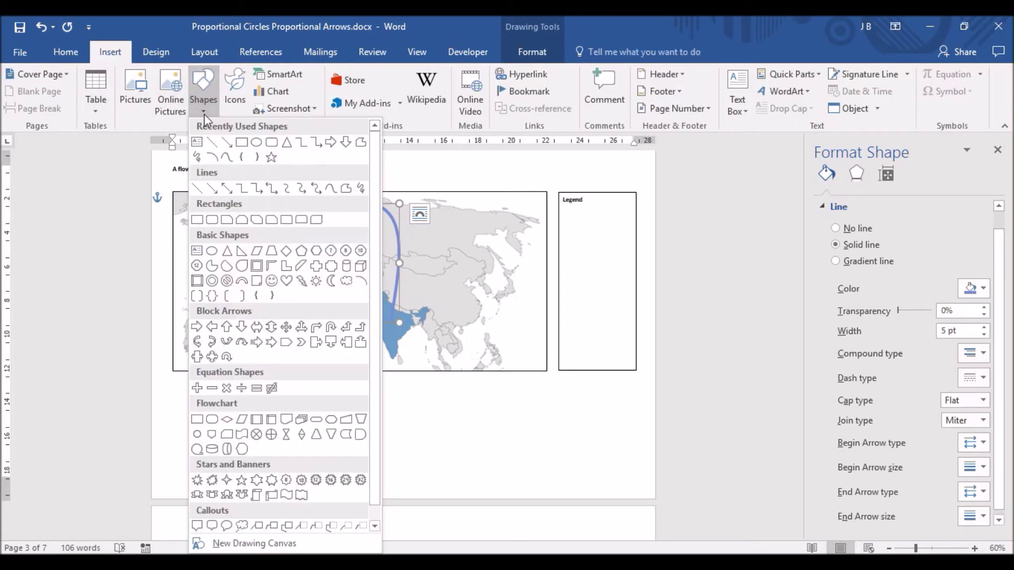
{"action": "left_click", "coordinate": [226, 154]}
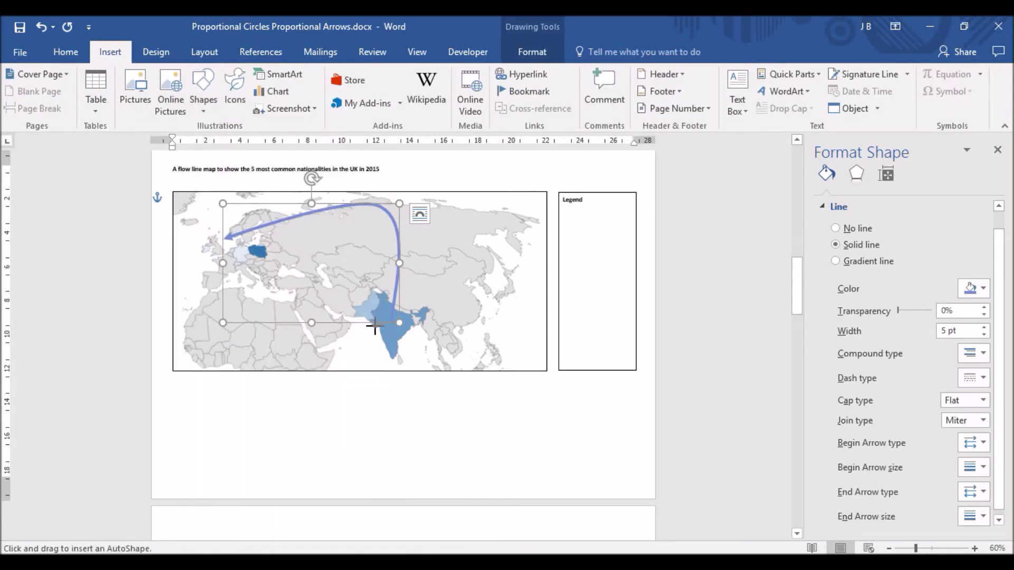
{"action": "mouse_move", "coordinate": [368, 310]}
{"action": "left_mouse_down"}
{"action": "mouse_move", "coordinate": [290, 297]}
{"action": "mouse_move", "coordinate": [261, 267]}
{"action": "mouse_move", "coordinate": [238, 278]}
{"action": "mouse_move", "coordinate": [215, 270]}
{"action": "mouse_move", "coordinate": [231, 308]}
{"action": "mouse_move", "coordinate": [215, 292]}
{"action": "mouse_move", "coordinate": [217, 255]}
{"action": "left_mouse_up"}
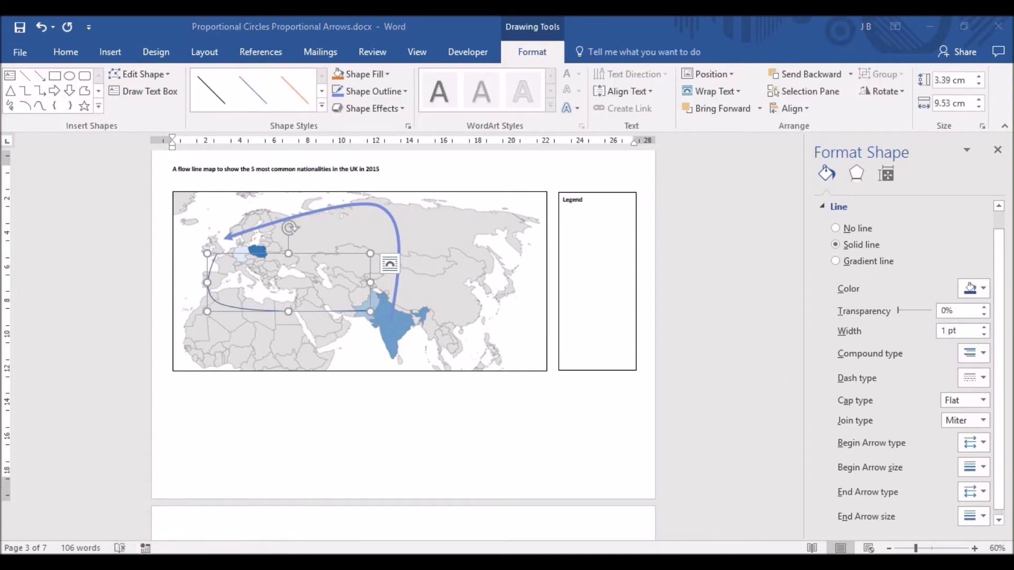
{"action": "left_click", "coordinate": [222, 521]}
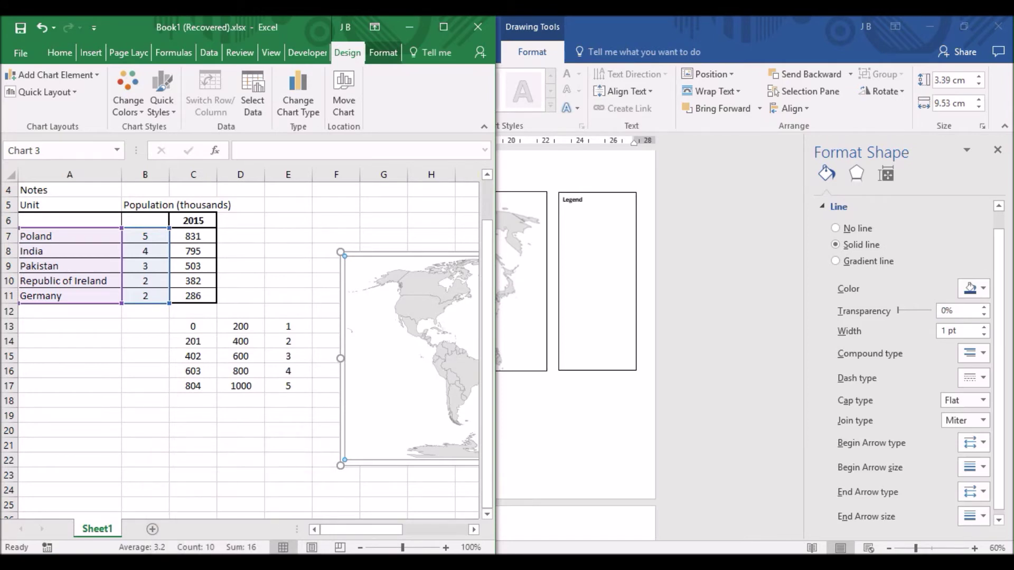
Make the Pakistan line 3 pt wide with an arrowhead at its UK end.
{"action": "left_click", "coordinate": [251, 556]}
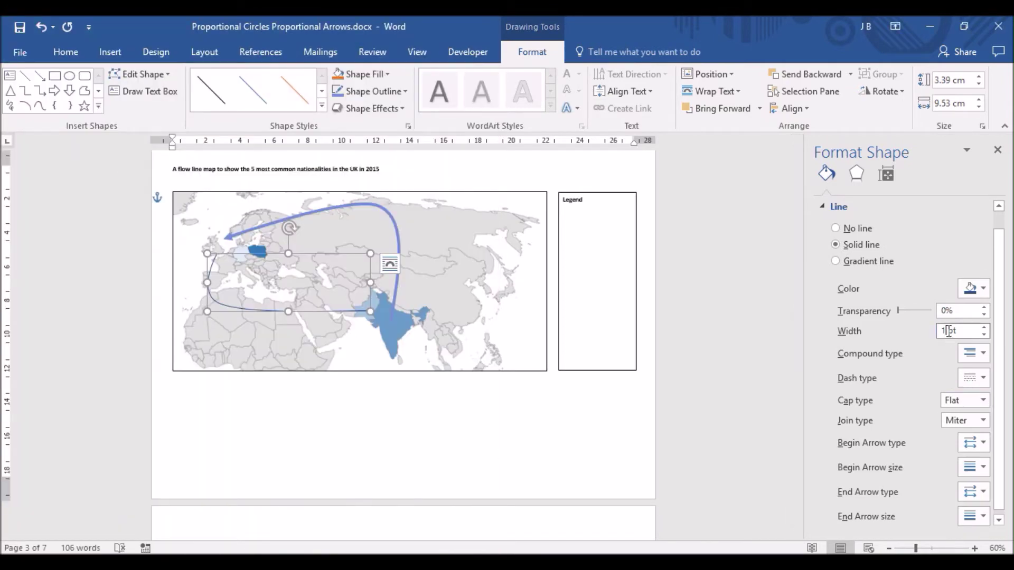
{"action": "double_click", "coordinate": [943, 330]}
{"action": "type", "text": "3"}
{"action": "key", "text": "Return"}
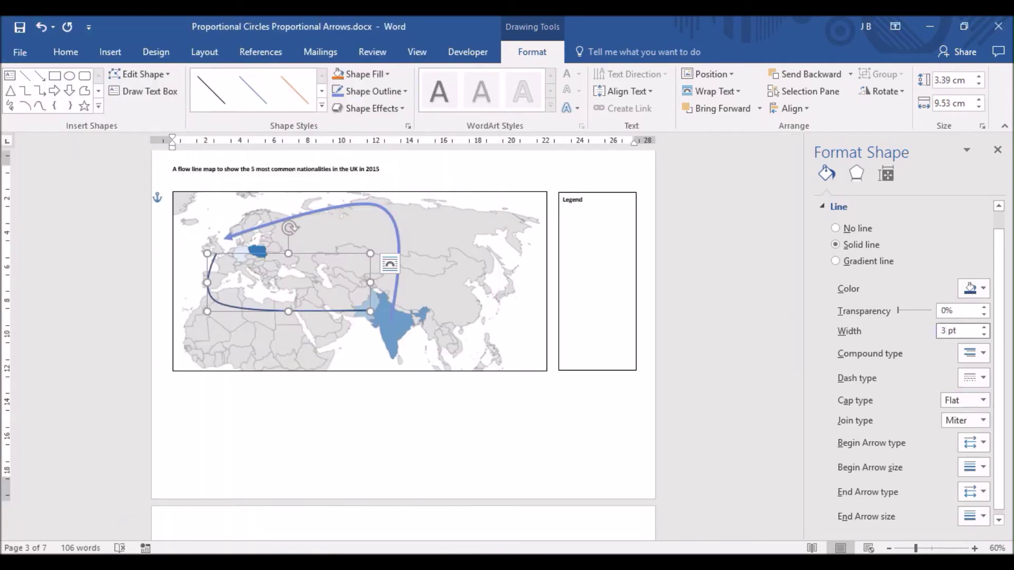
{"action": "left_click", "coordinate": [978, 494]}
{"action": "left_click", "coordinate": [971, 515]}
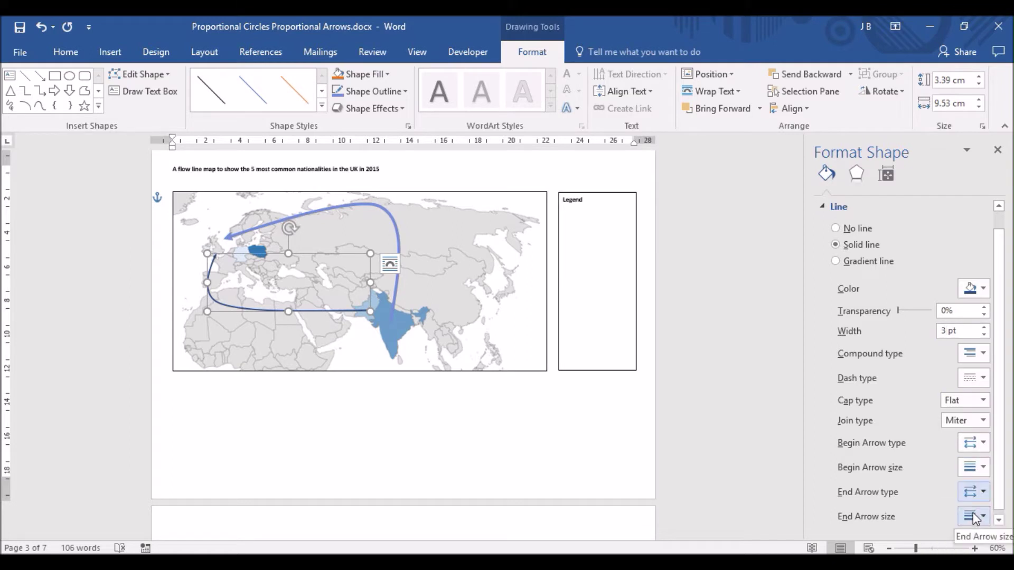
Colour the Pakistan arrow light blue.
{"action": "left_click", "coordinate": [384, 94]}
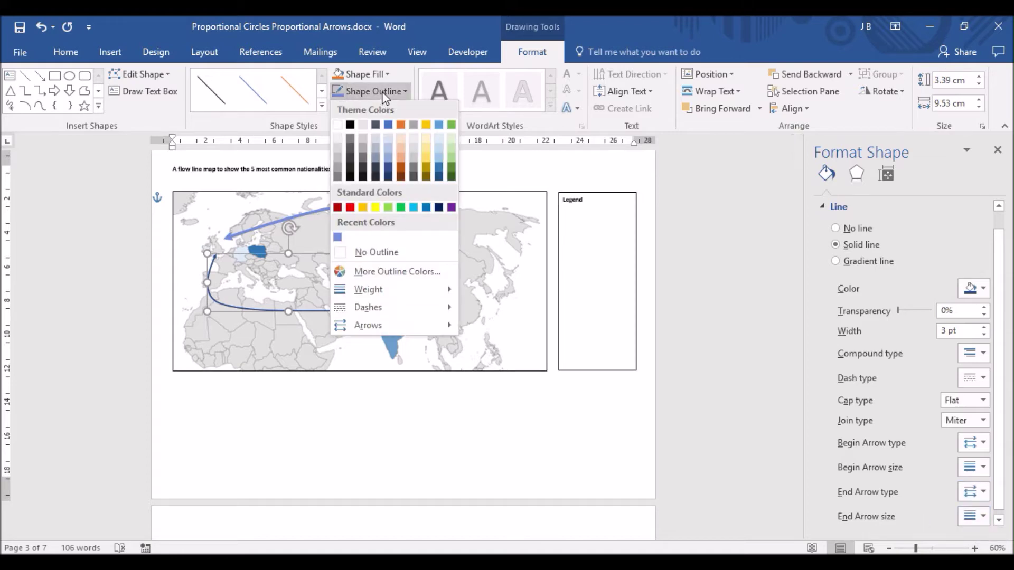
{"action": "left_click", "coordinate": [389, 155]}
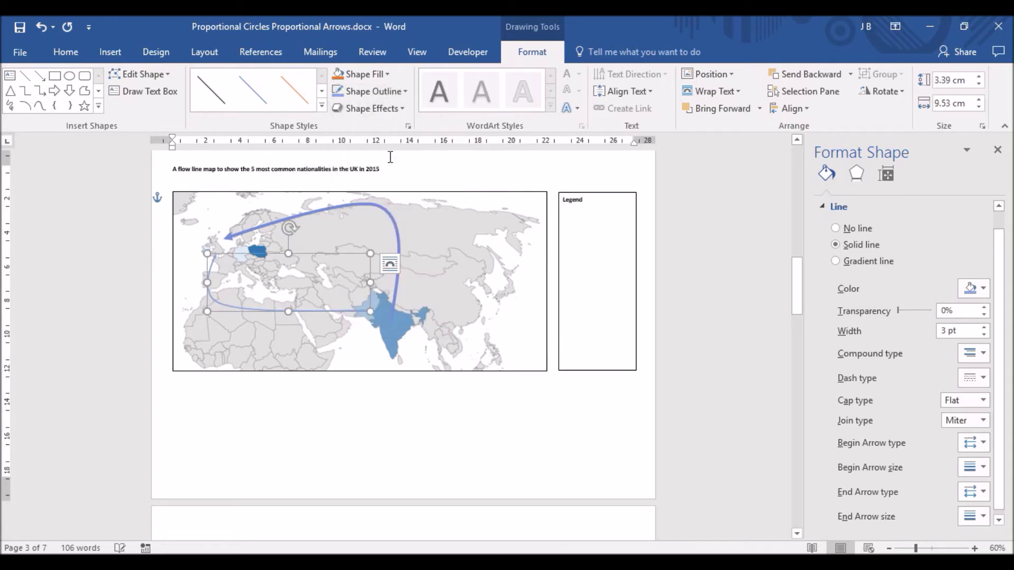
{"action": "left_click", "coordinate": [402, 388]}
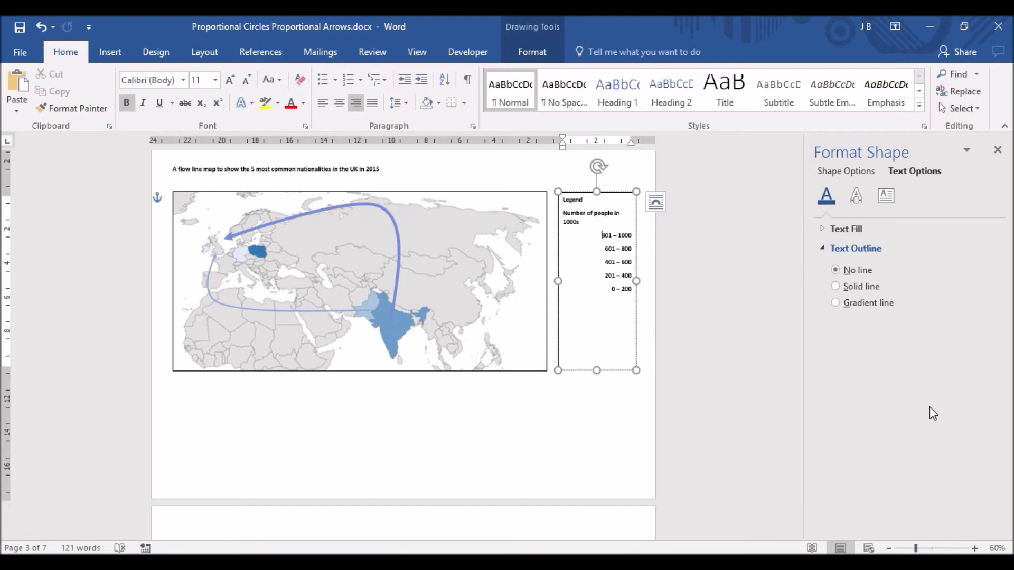
Draw a 5 pt straight line beside the 801 – 1000 legend row.
{"action": "left_click", "coordinate": [108, 51]}
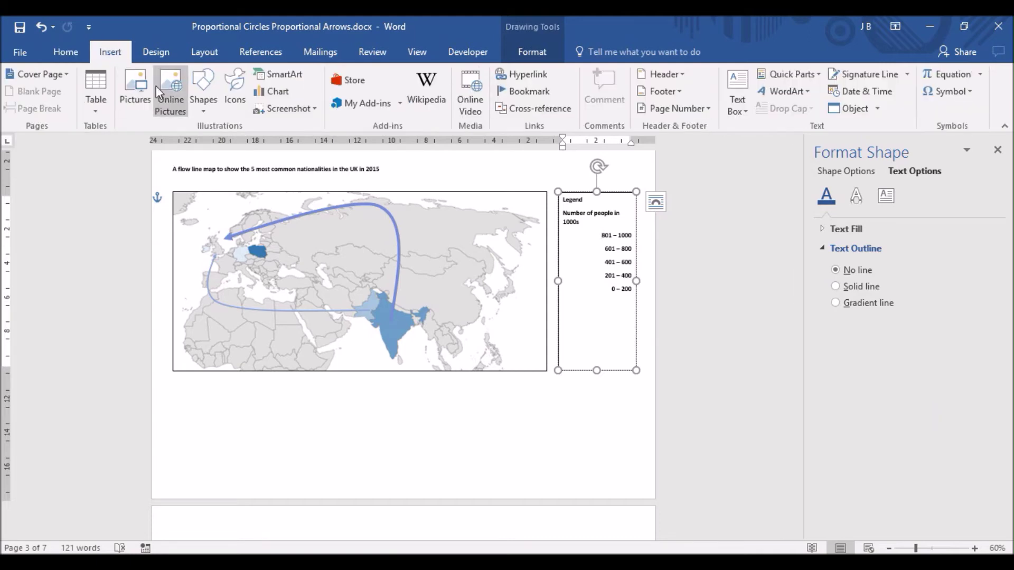
{"action": "left_click", "coordinate": [201, 107]}
{"action": "left_click", "coordinate": [227, 141]}
{"action": "left_click_drag", "start_coordinate": [564, 234], "coordinate": [592, 234]}
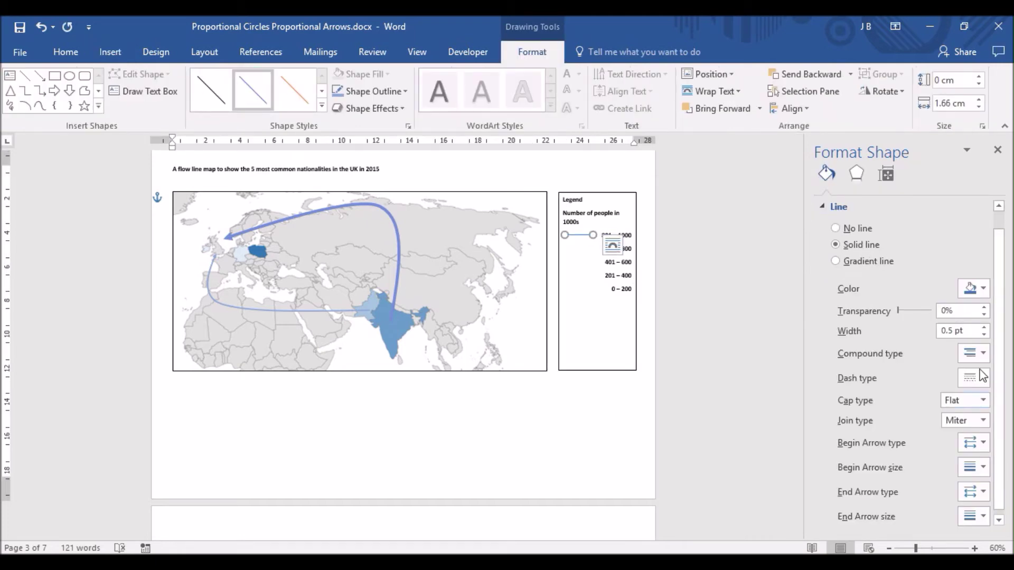
{"action": "left_click", "coordinate": [953, 331]}
{"action": "key", "text": "BackSpace"}
{"action": "key", "text": "BackSpace"}
{"action": "key", "text": "BackSpace"}
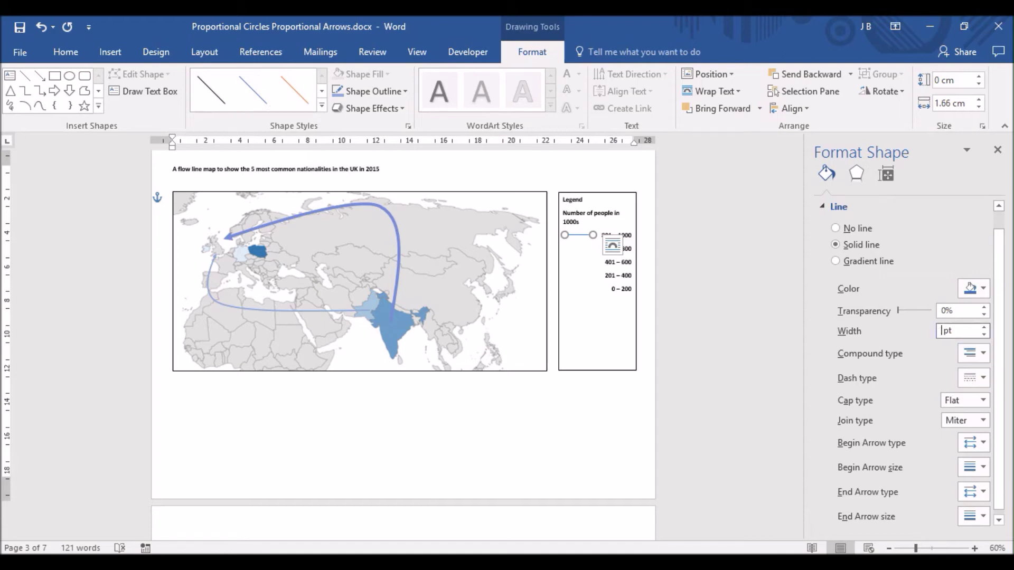
{"action": "type", "text": "5"}
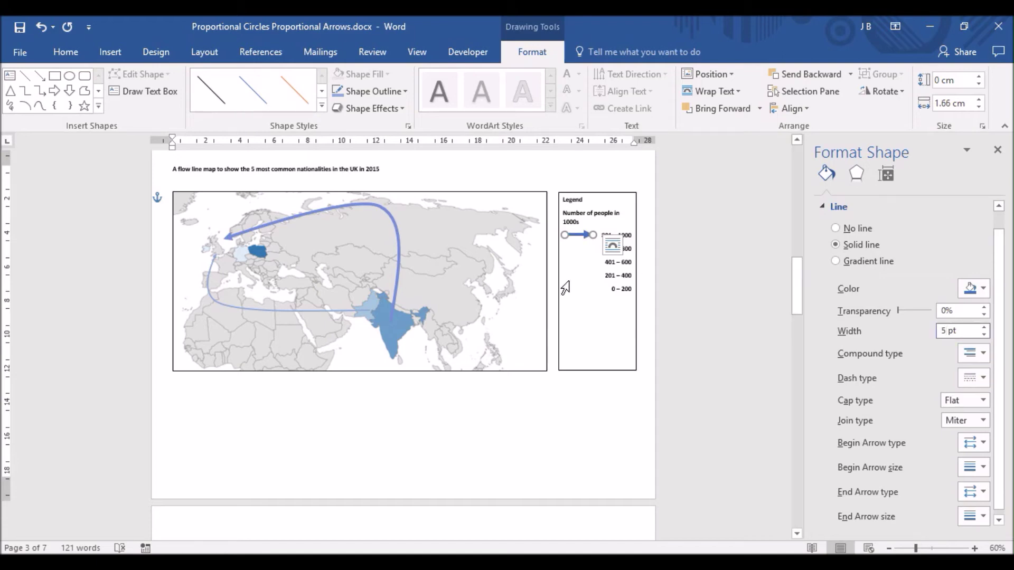
{"action": "left_click", "coordinate": [615, 380]}
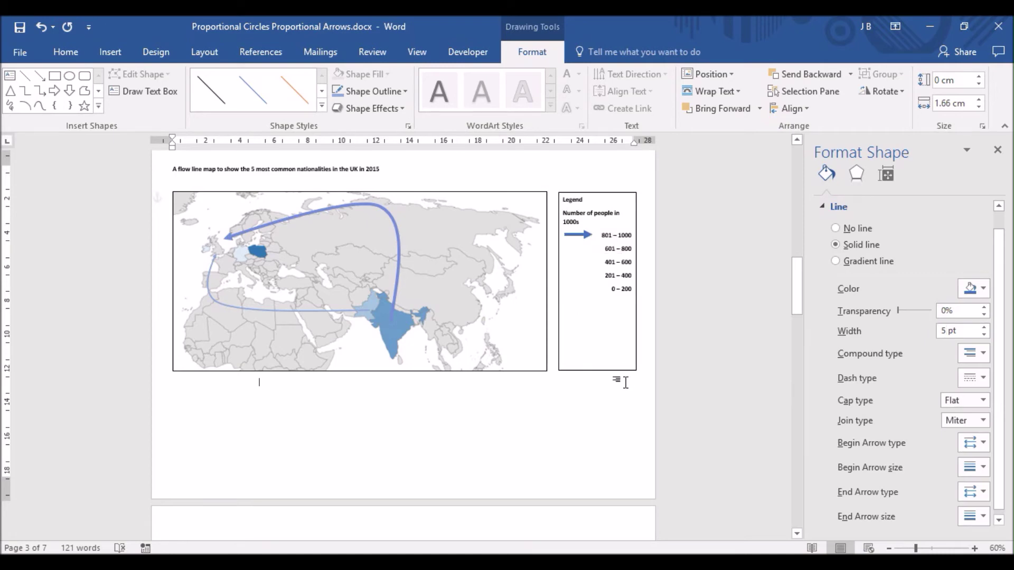
Copy that legend arrow down to the 601 – 800 row and make it 4 pt.
{"action": "left_click", "coordinate": [585, 235]}
{"action": "left_click_drag", "start_coordinate": [585, 235], "coordinate": [581, 248]}
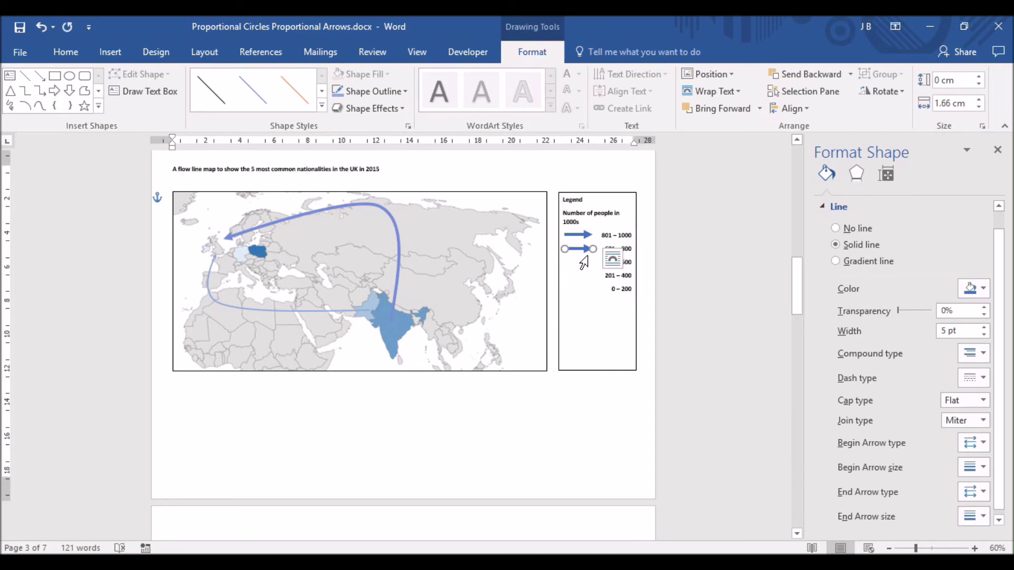
{"action": "double_click", "coordinate": [947, 331]}
{"action": "type", "text": "4"}
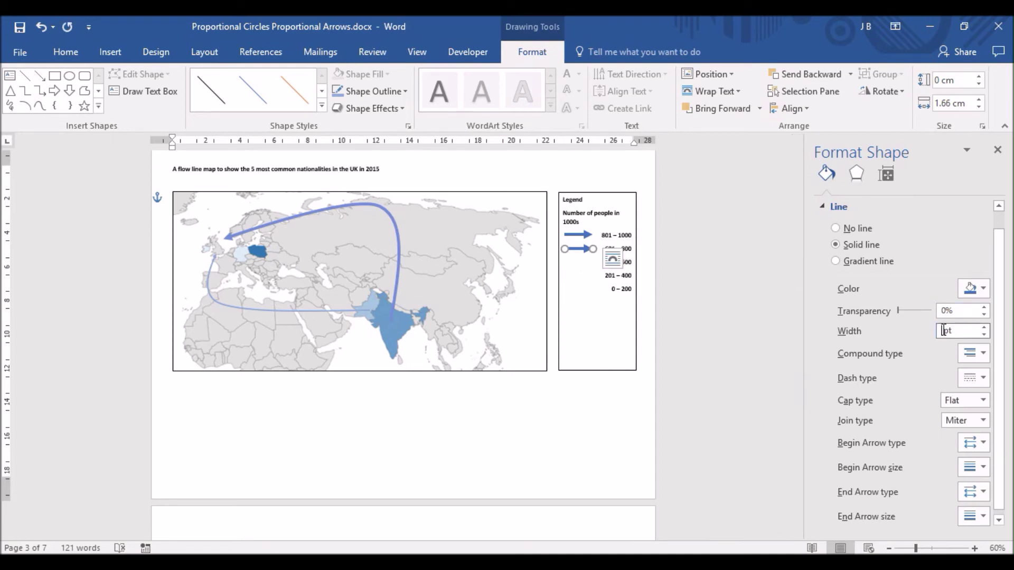
{"action": "key", "text": "Return"}
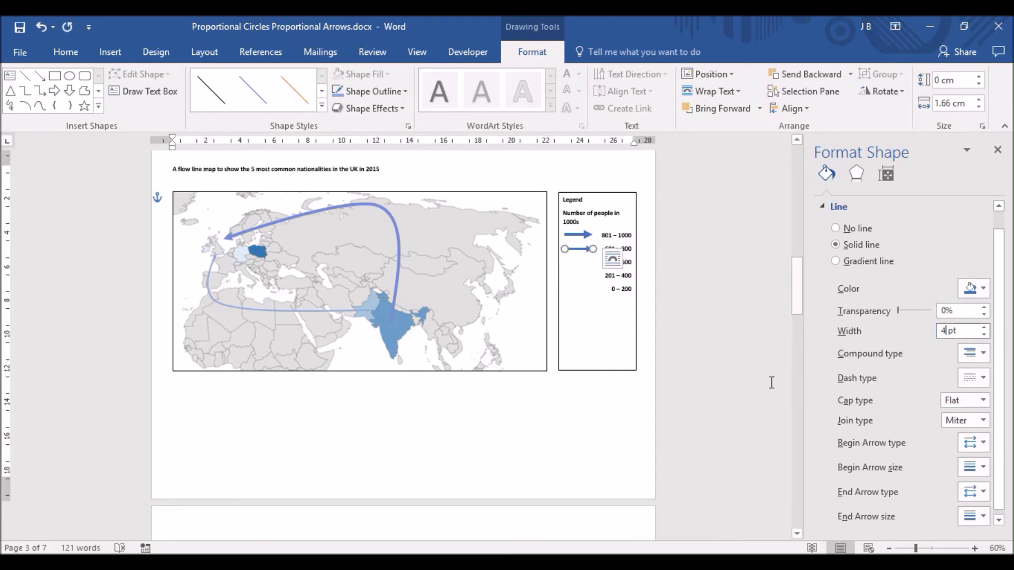
{"action": "left_click", "coordinate": [581, 295]}
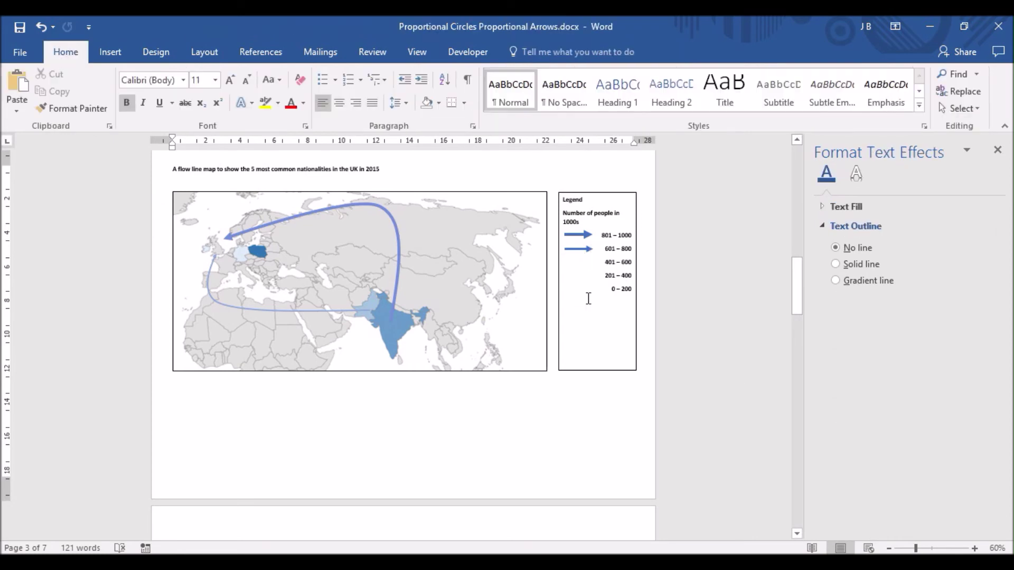